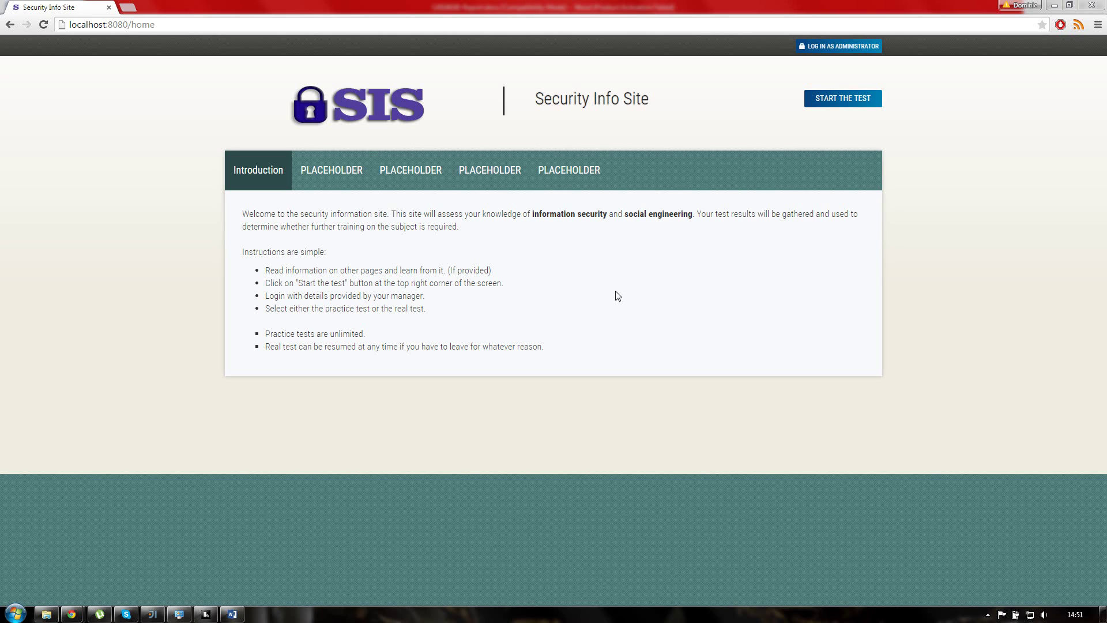
Step: Log in with the administrator username and password, then decline Chrome's offer to save the password
left_click(853, 47)
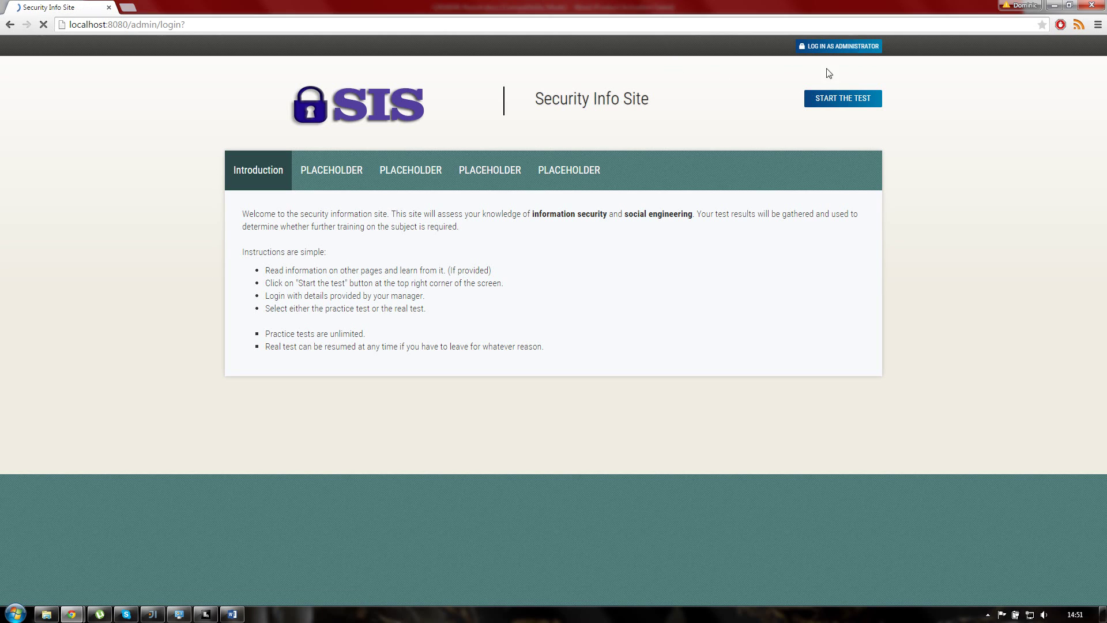
left_click(542, 290)
type("admin")
key("Tab")
key("shift+Tab")
type("admin")
key("Tab")
type("admin")
key("Return")
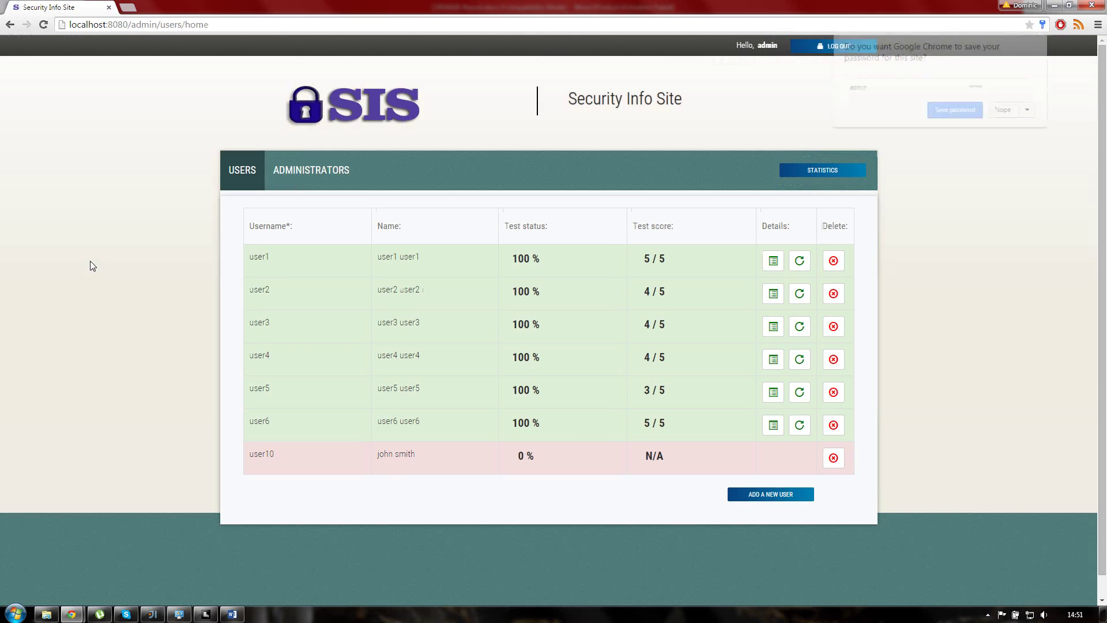
left_click(1004, 111)
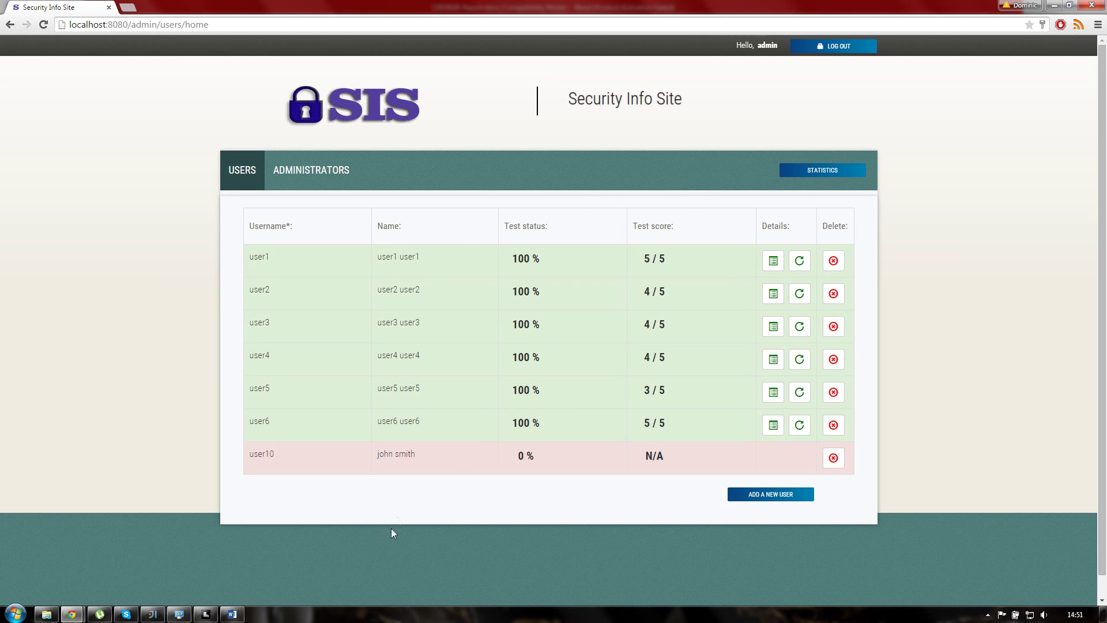
Step: Review user1's and user2's test answers and scores in their Details views
left_click(773, 262)
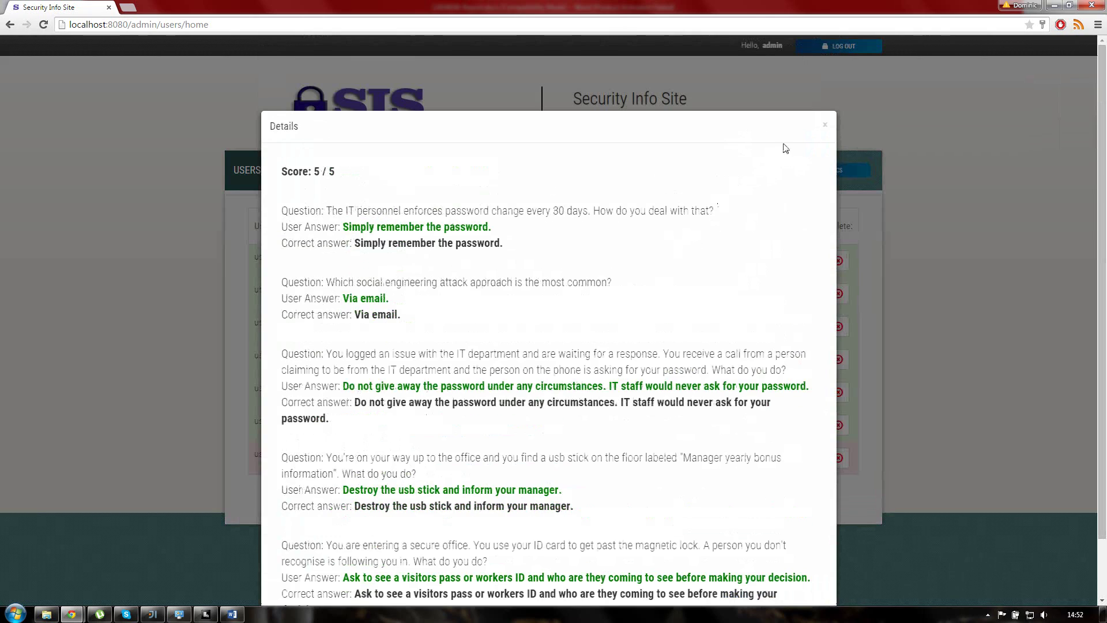
left_click(825, 124)
left_click(773, 294)
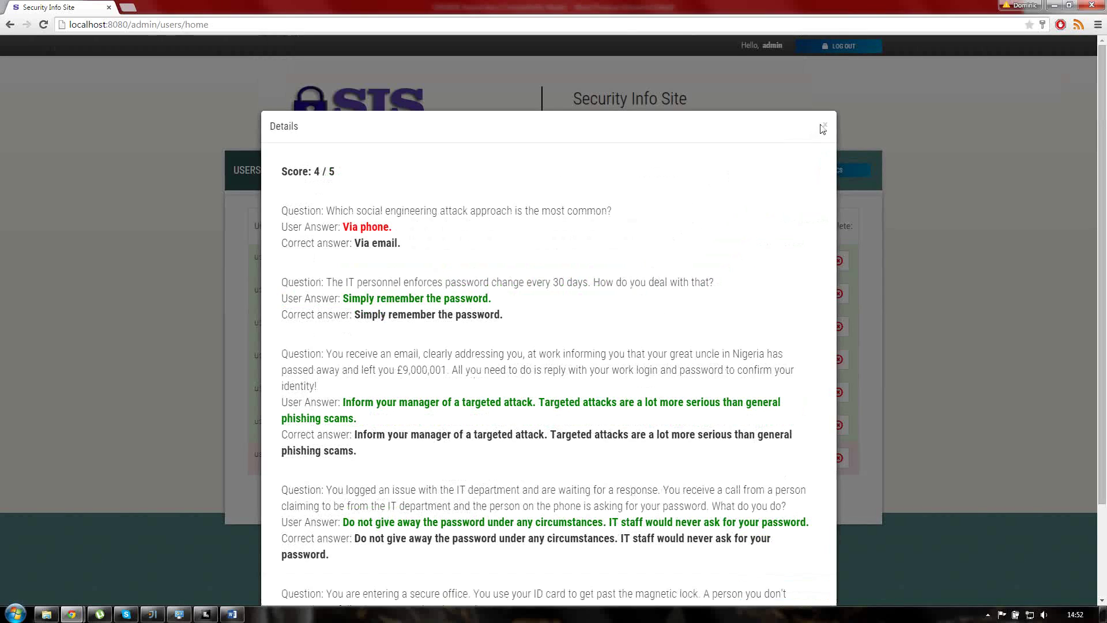
left_click(824, 124)
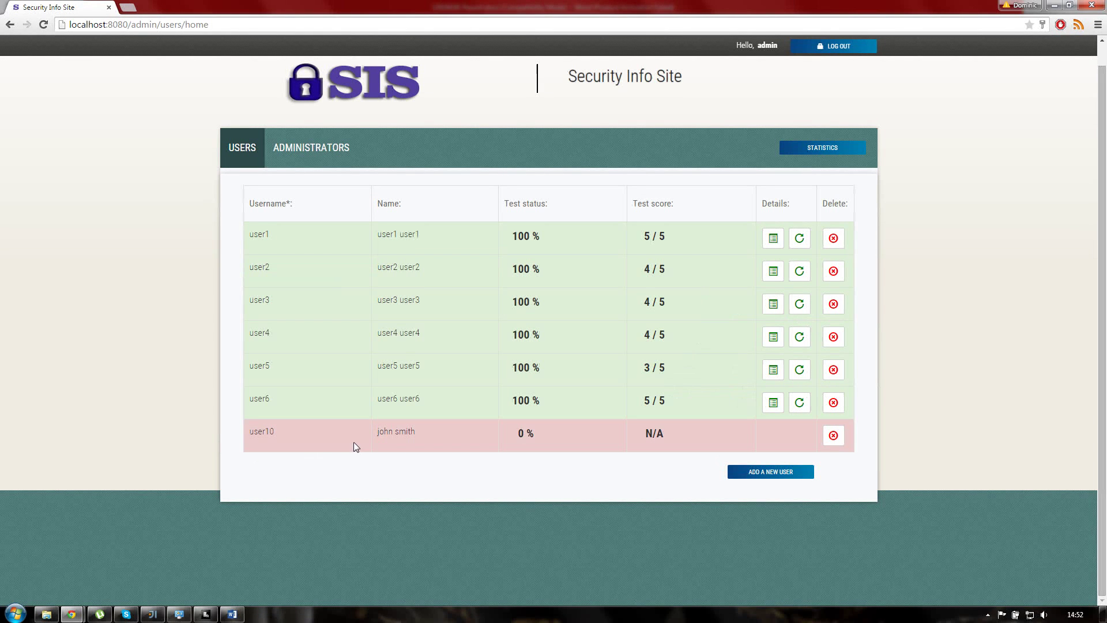
Step: Delete user10 from the users list and bring up the Add a new user form
left_click(833, 444)
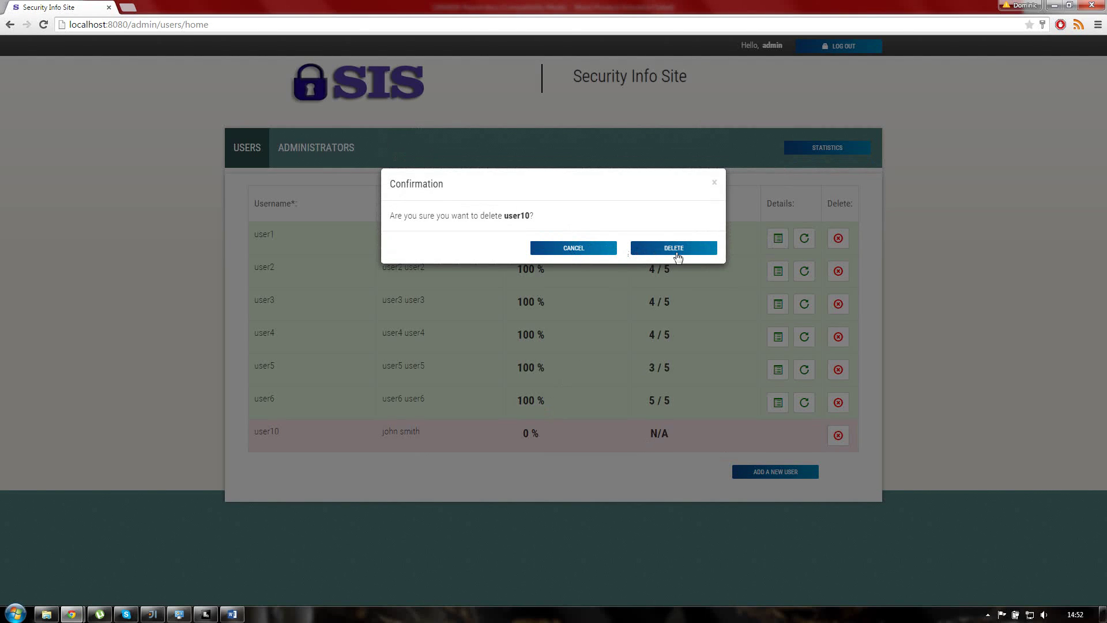
left_click(684, 256)
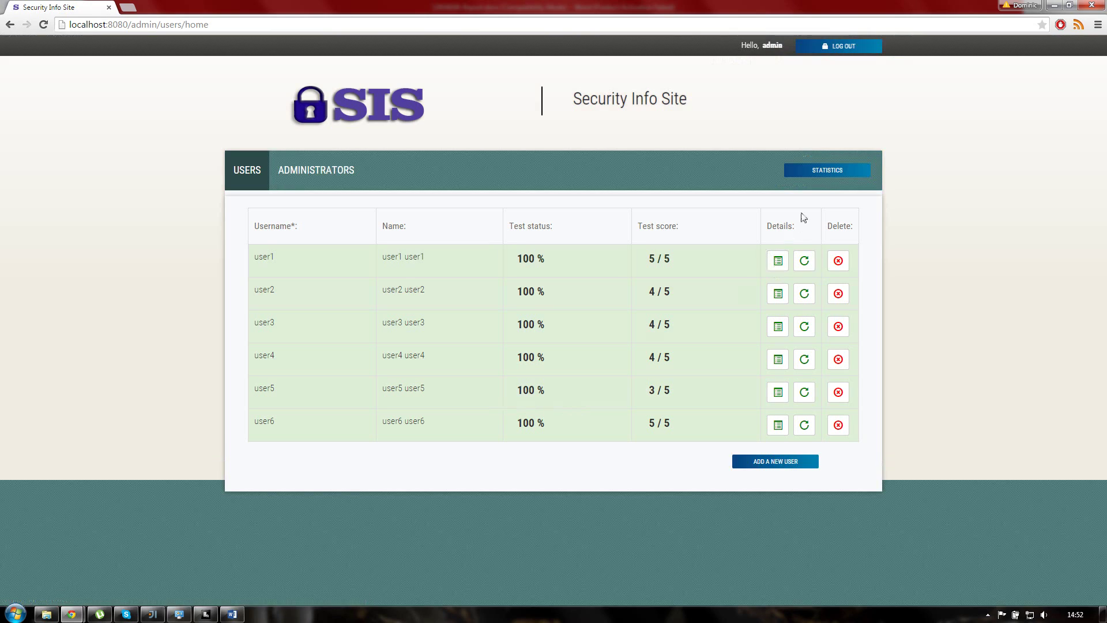
left_click(783, 462)
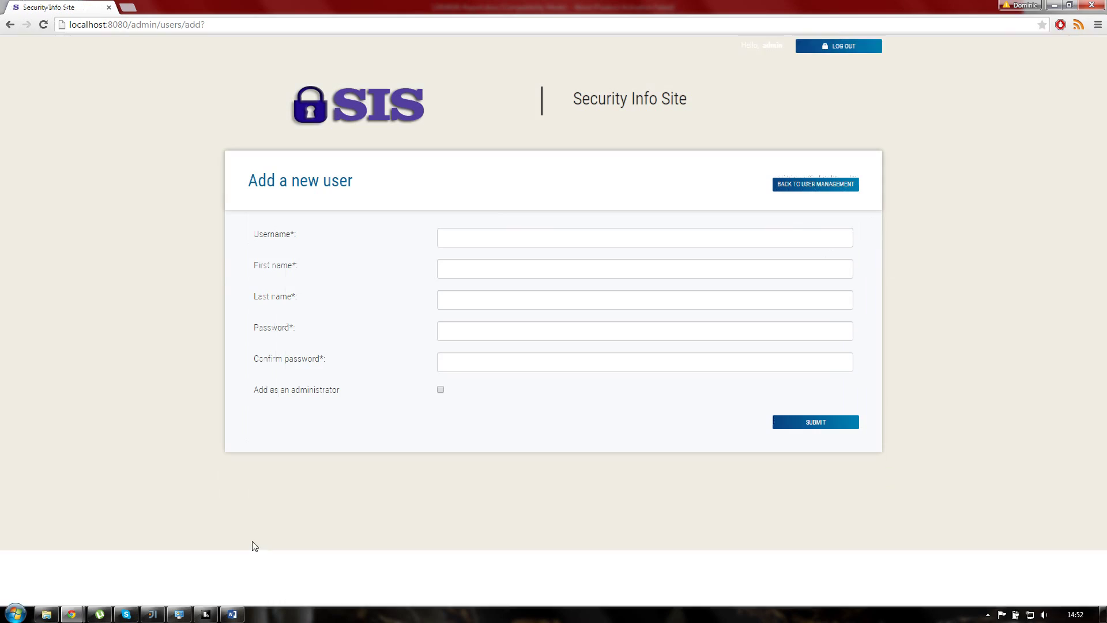
Step: Enter username user10 with first name john and last name smith
left_click(499, 237)
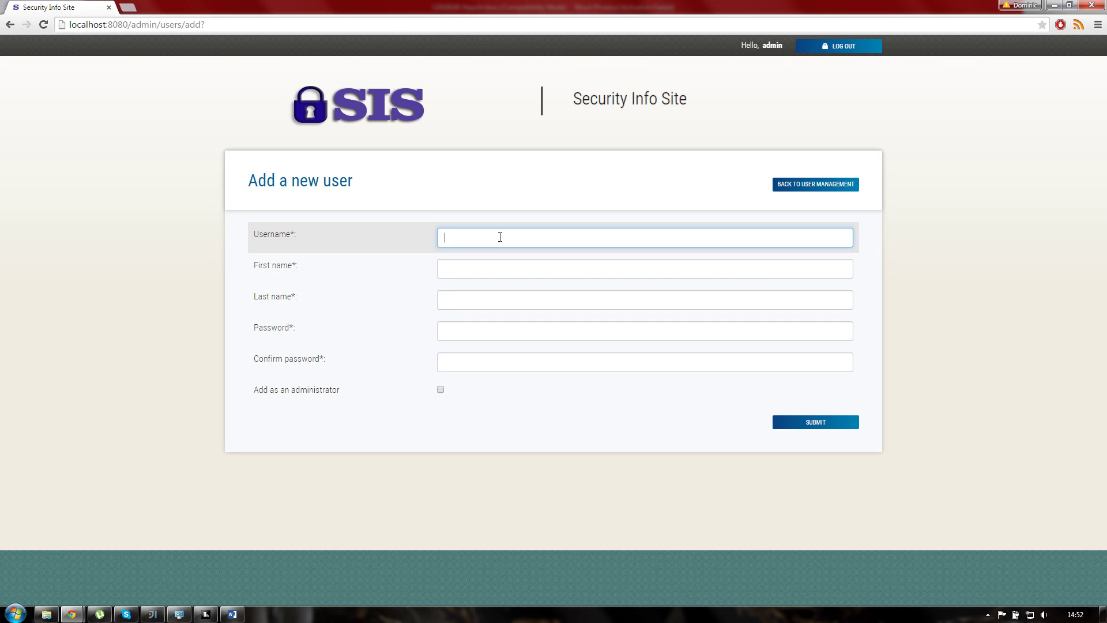
type("user10")
key("Tab")
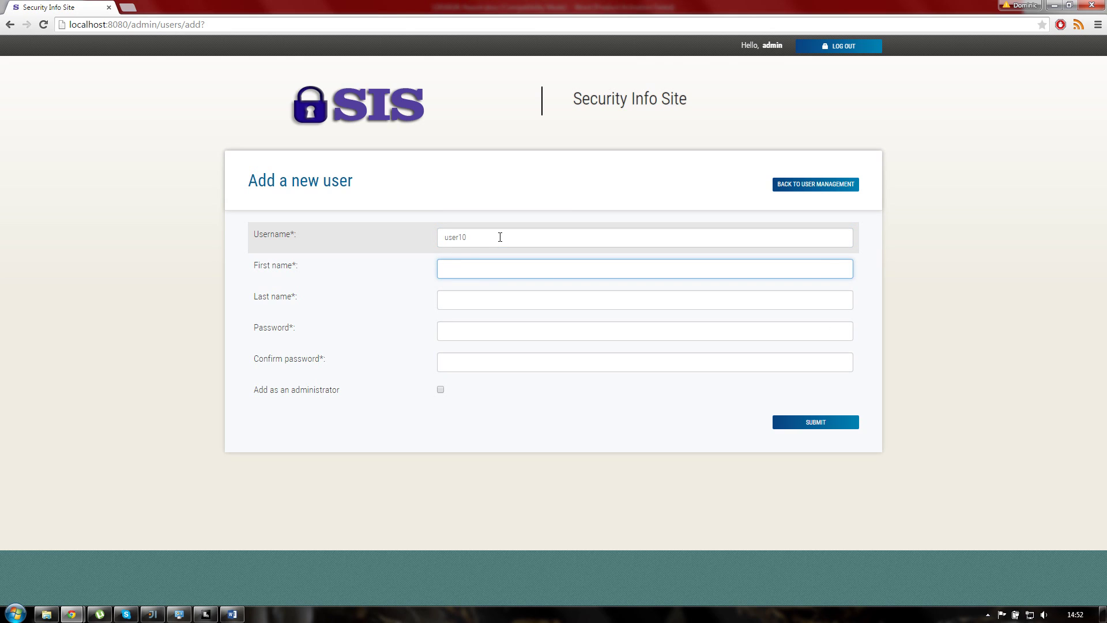
type("john")
key("Tab")
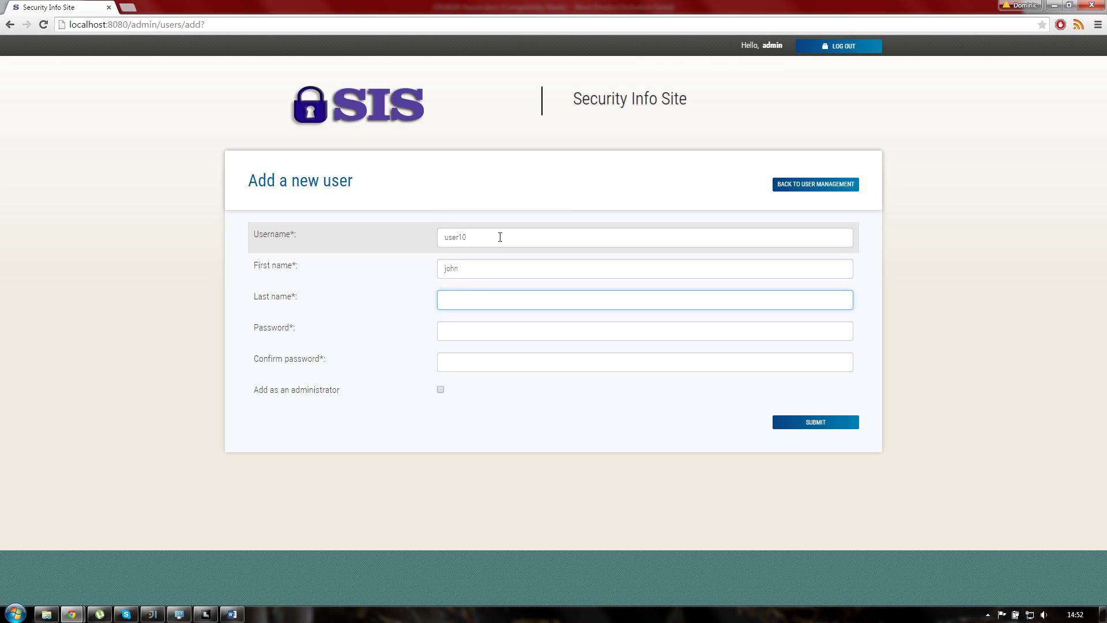
type("smith")
key("Tab")
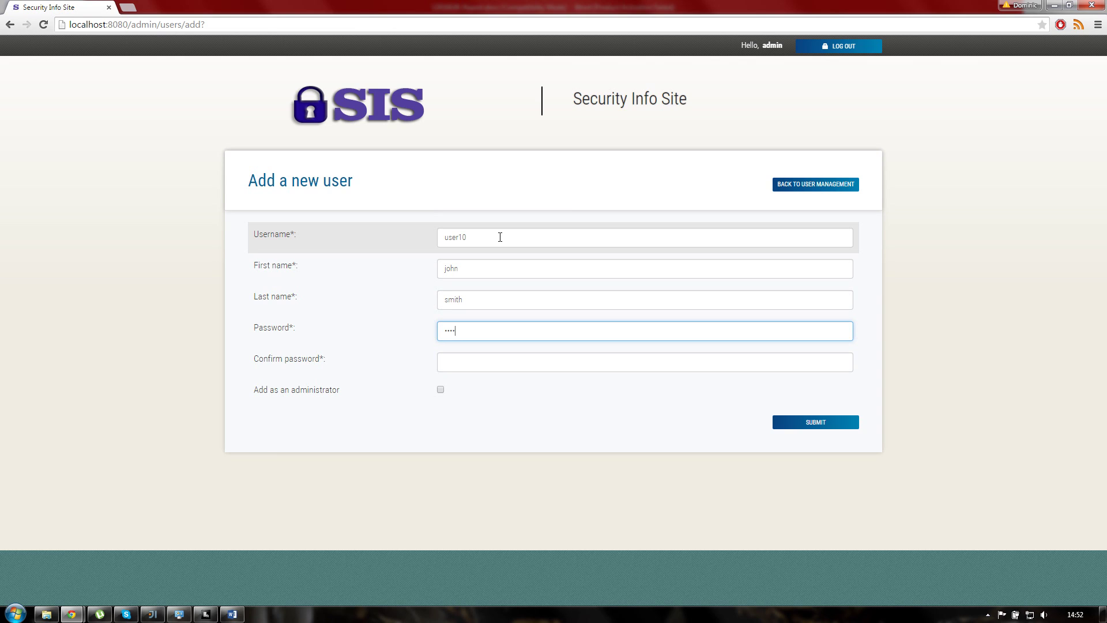
Step: Replace the rejected too-short password with a six-character password containing a digit
key("Tab")
type("te")
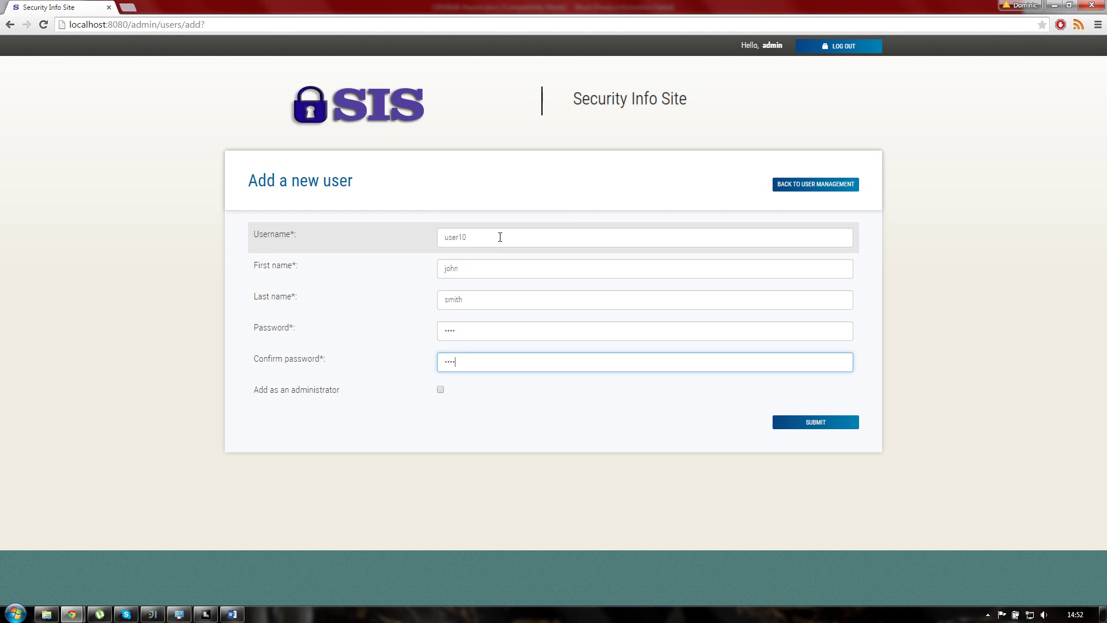
type("st")
left_click(836, 422)
left_click_drag(416, 426, 692, 464)
left_click(472, 325)
left_click_drag(489, 329, 369, 326)
type("test12")
key("Tab")
type("test12")
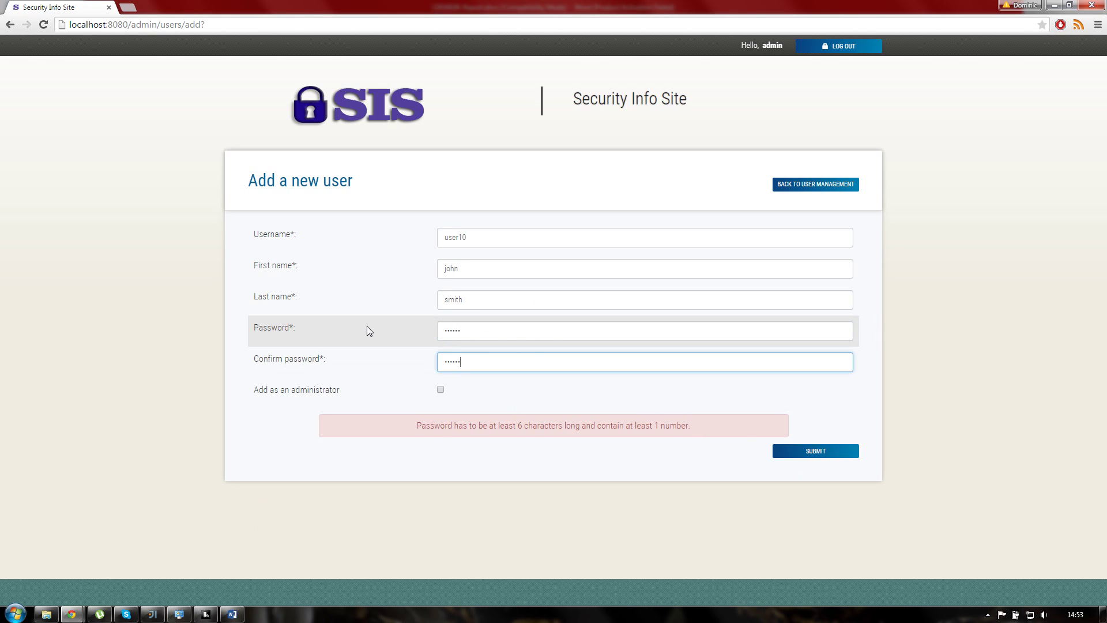
Step: Submit the user10 account for john smith, which appears at 0 % with N/A score
key("Tab")
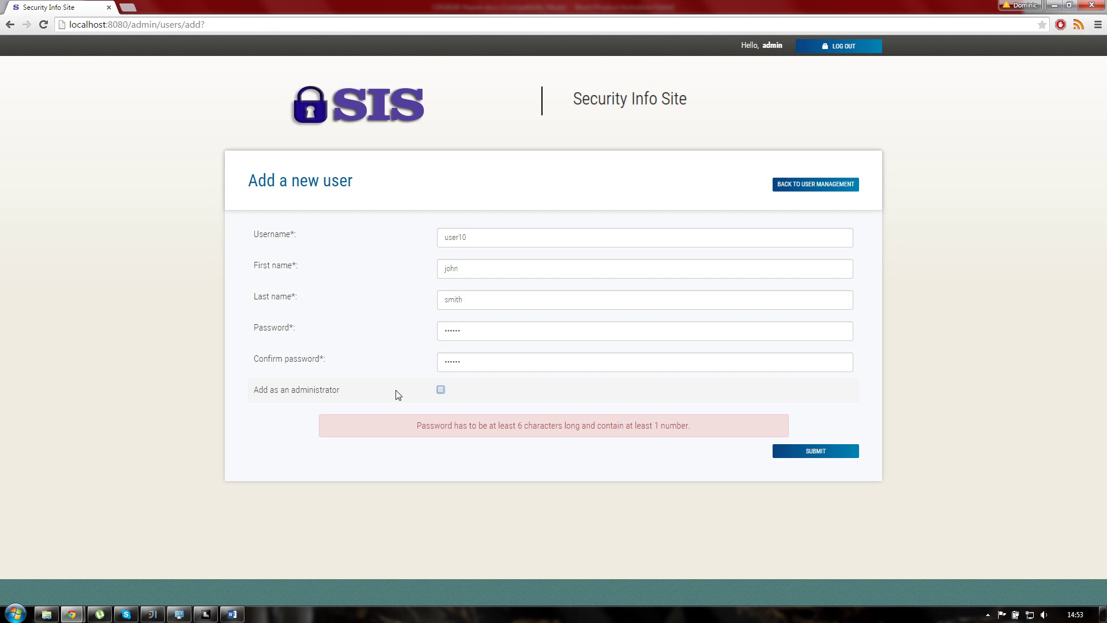
left_click(807, 452)
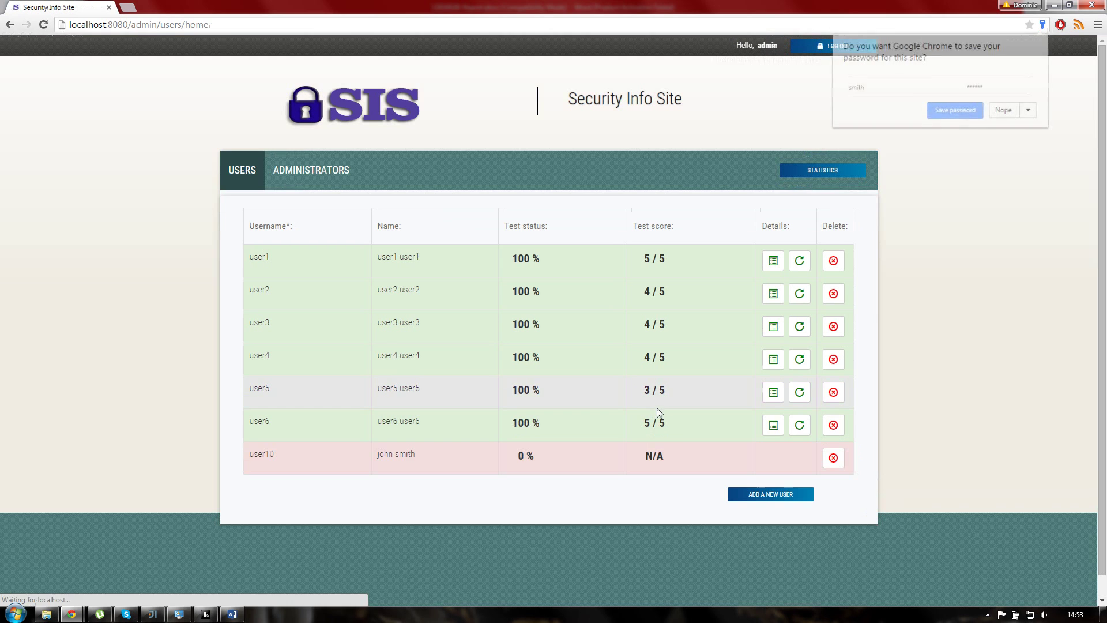
Step: Show the administrators list and bring up the add-new-user-or-admin form
left_click(310, 455)
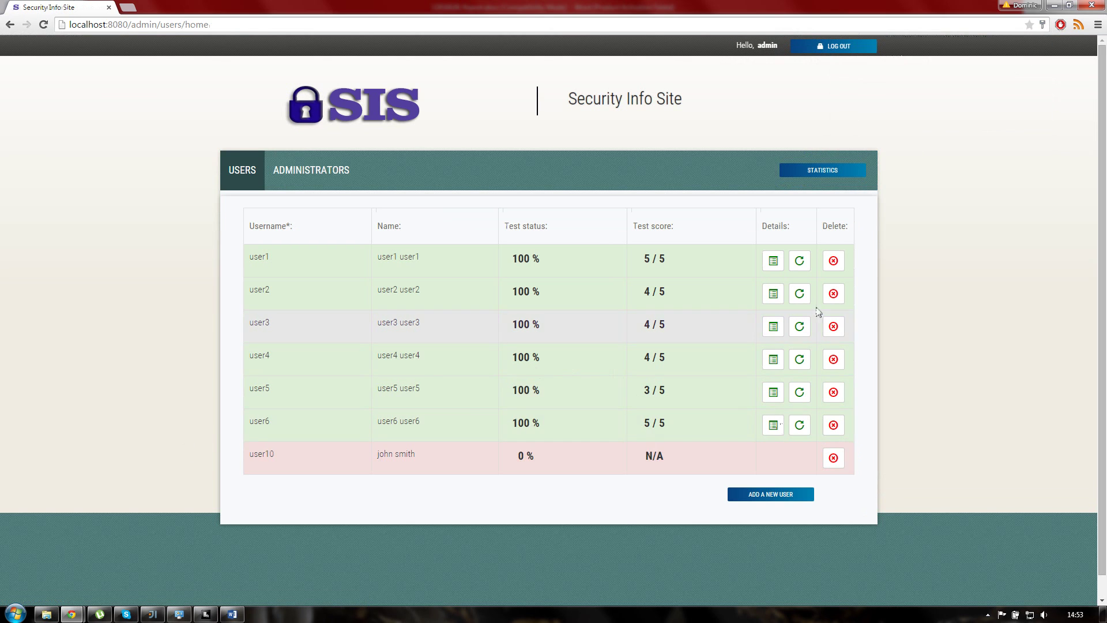
left_click(316, 185)
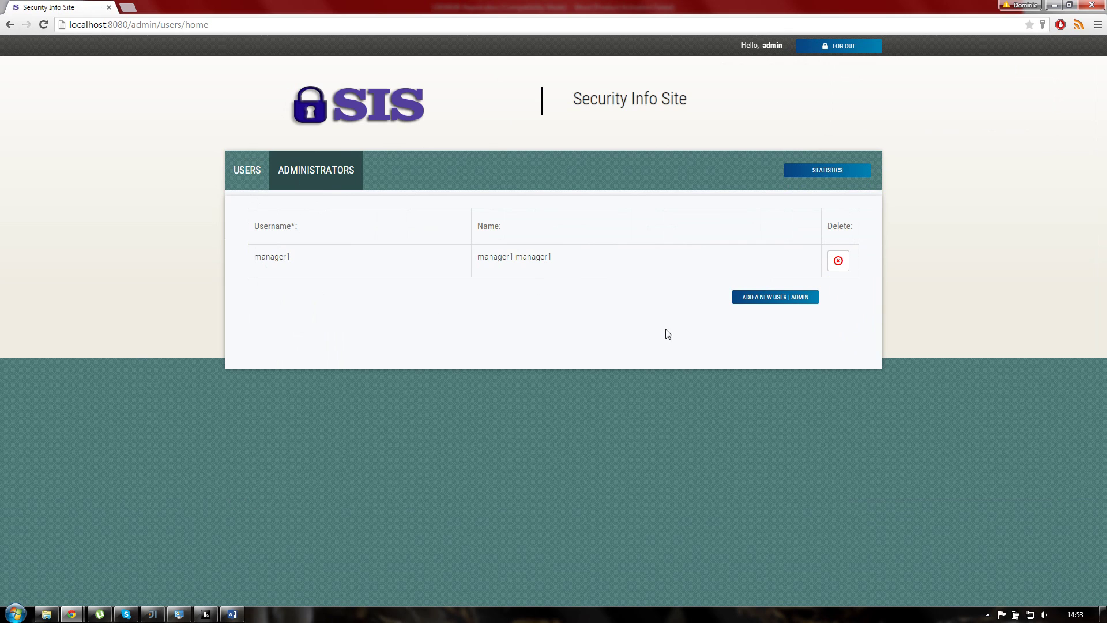
left_click(767, 297)
Step: Fill in username and first name manager2, then enter the account password
left_click(479, 237)
type("manager2")
key("Tab")
type("manager2")
key("Tab")
type("manager2")
key("Tab")
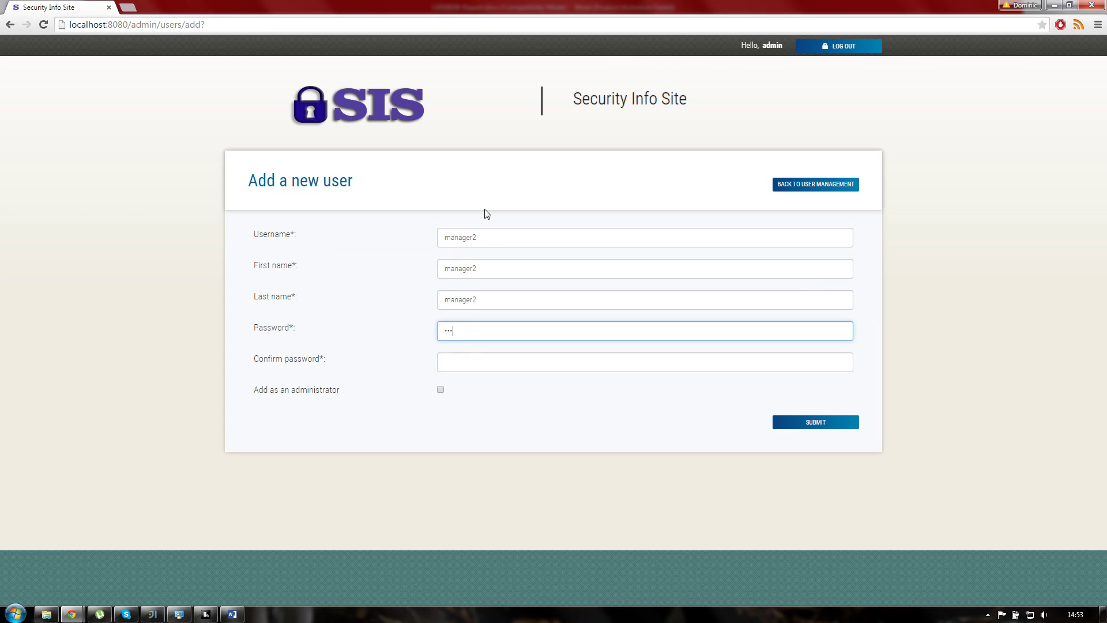
key("Tab")
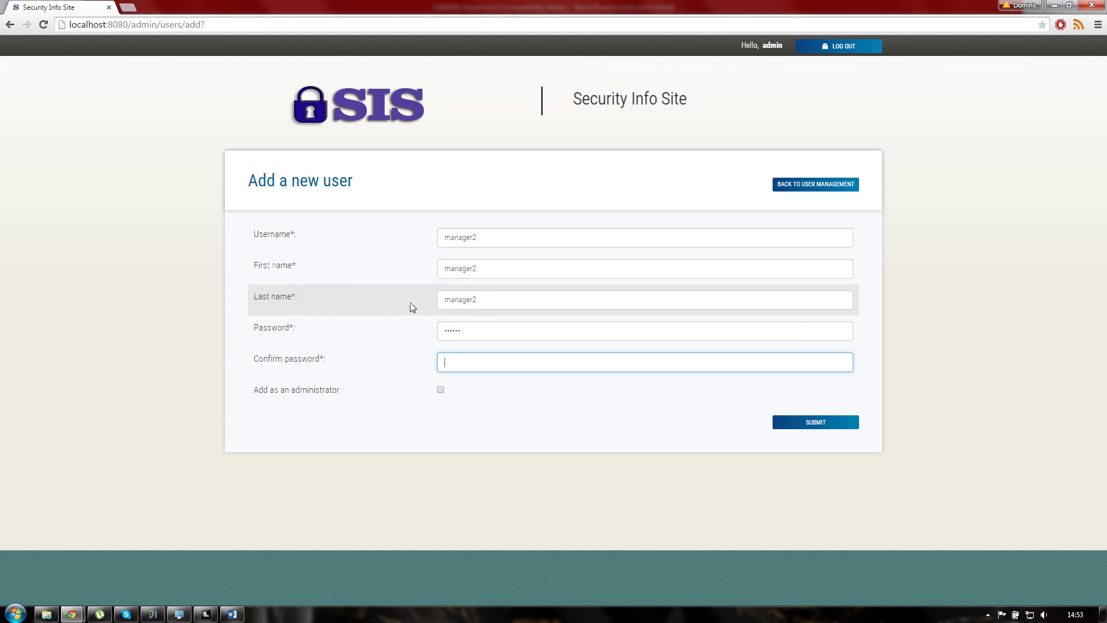
key("shift+Tab")
type("******")
key("Tab")
Step: Confirm the password and change username, first name and last name to manager3
type("******")
left_click(504, 239)
key("BackSpace")
type("3")
key("Tab")
type("manag")
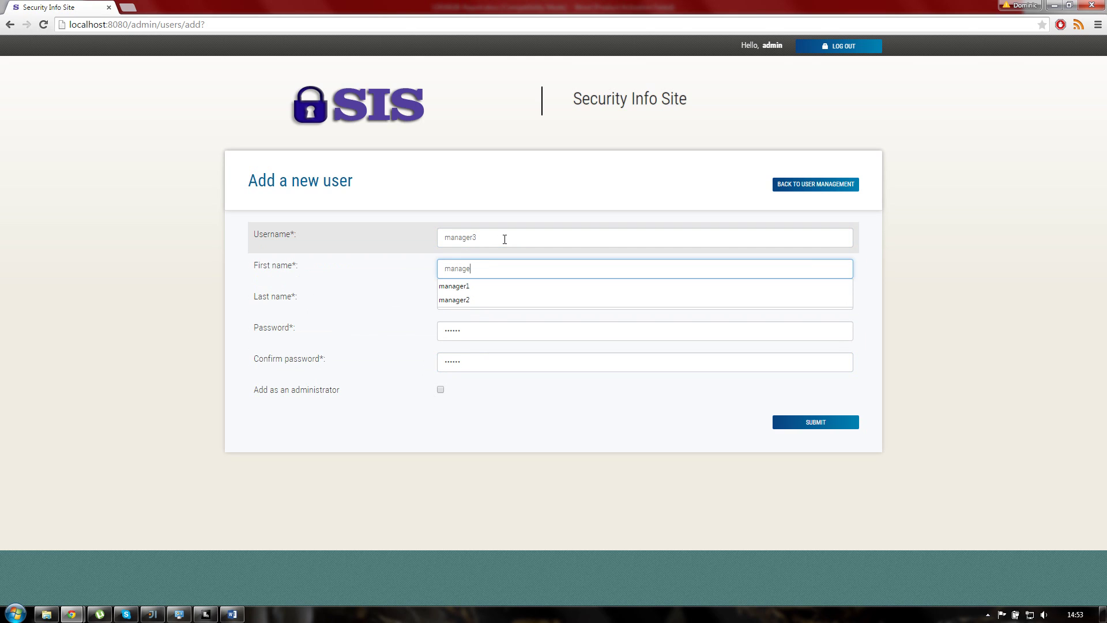
type("er3")
key("Tab")
type("manager4")
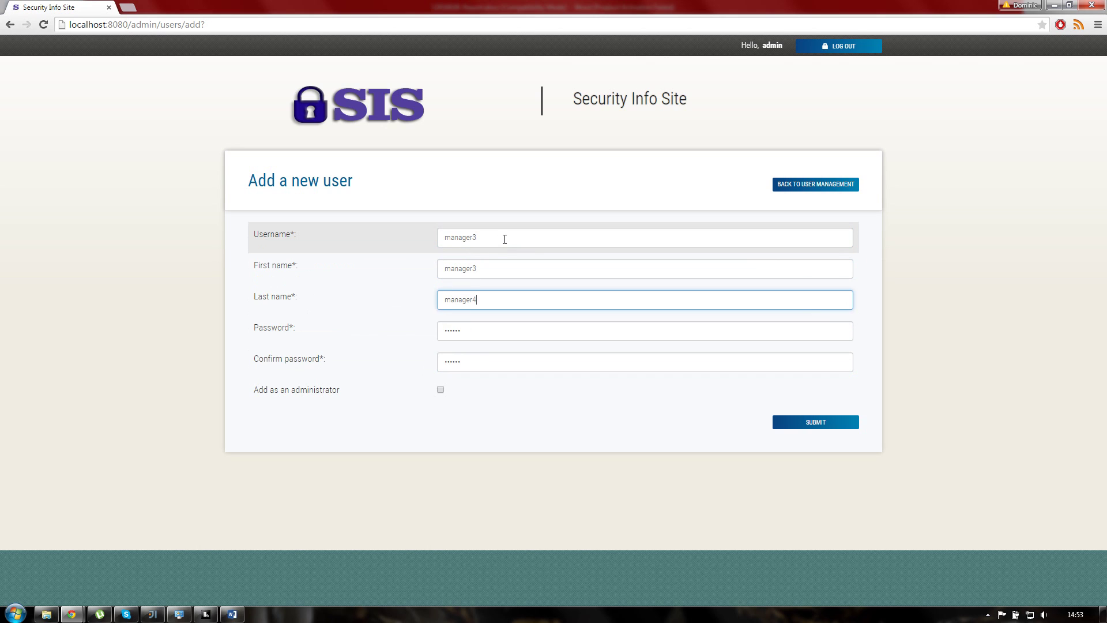
key("BackSpace")
type("3")
Step: Make manager3 an administrator, submit the account, and show the administrators list
key("Tab")
key("Tab")
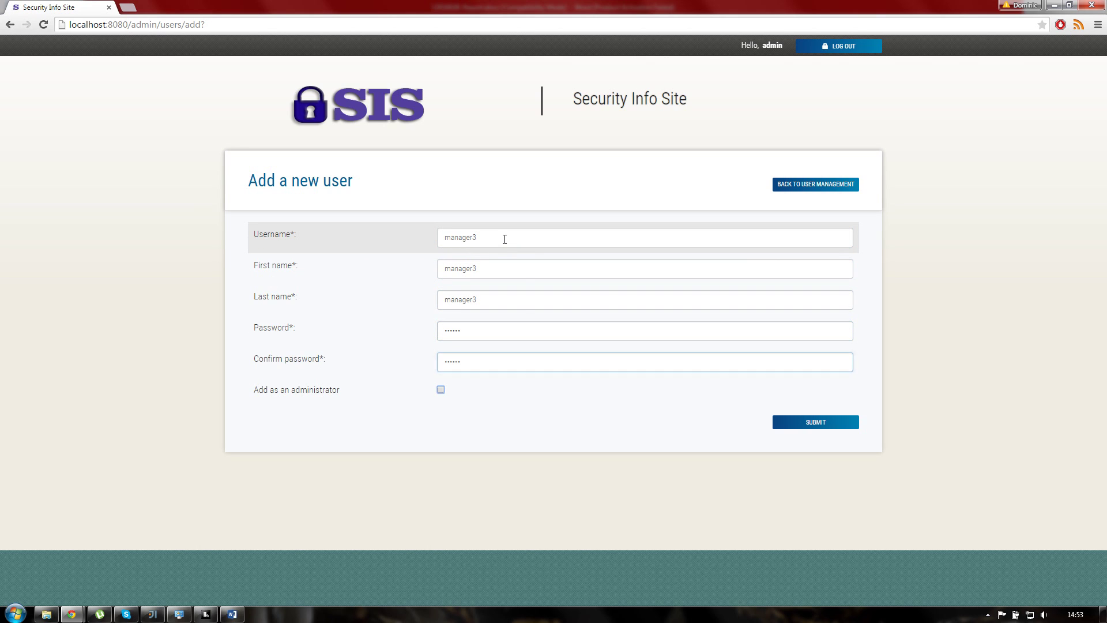
left_click(441, 391)
left_click(814, 426)
left_click(312, 169)
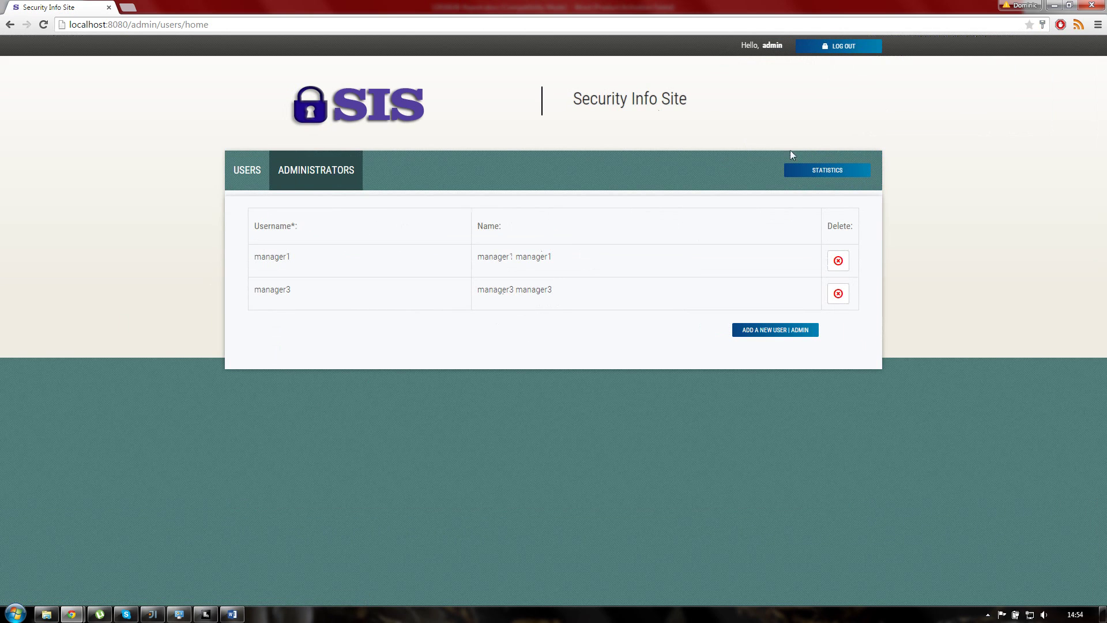
Step: Open the site statistics and read the percentages on the Results chart bars
left_click(817, 173)
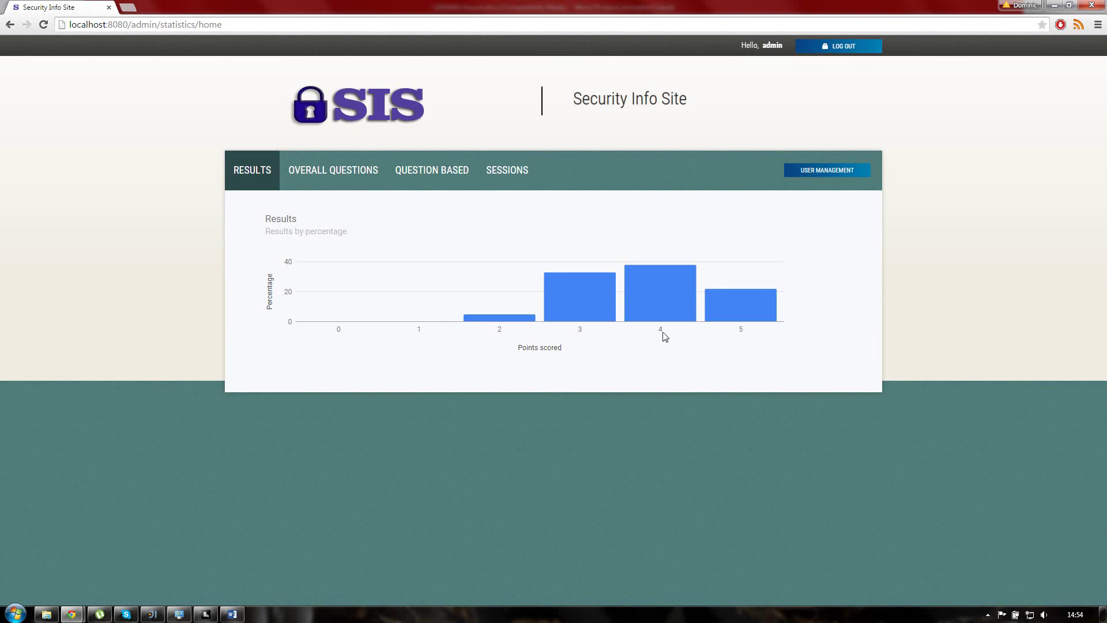
mouse_move(670, 283)
mouse_move(486, 322)
left_click(521, 173)
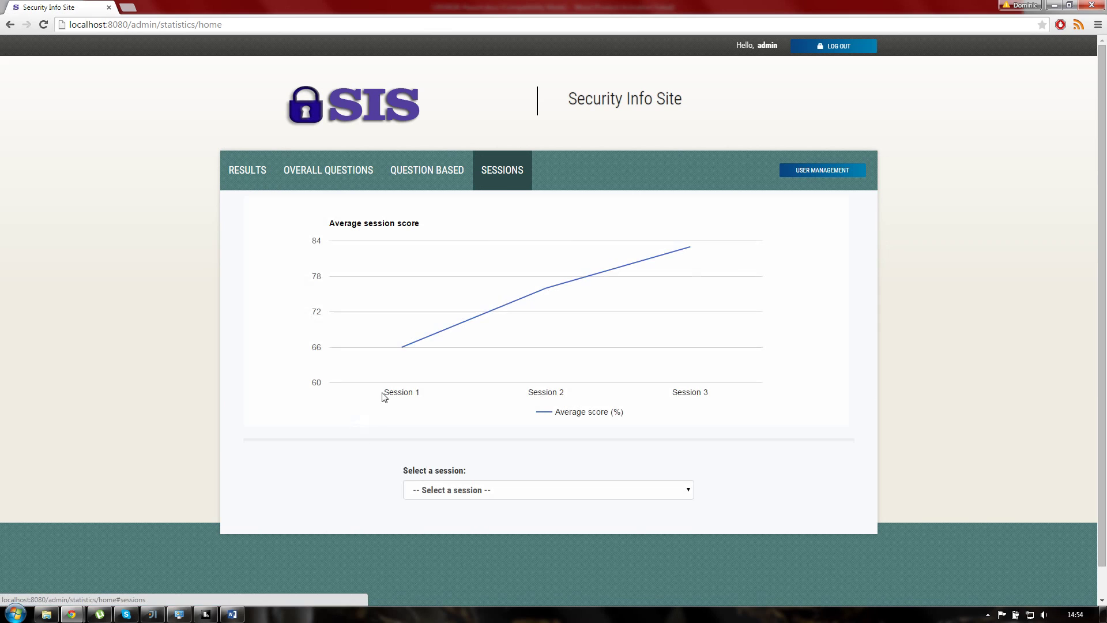
mouse_move(399, 349)
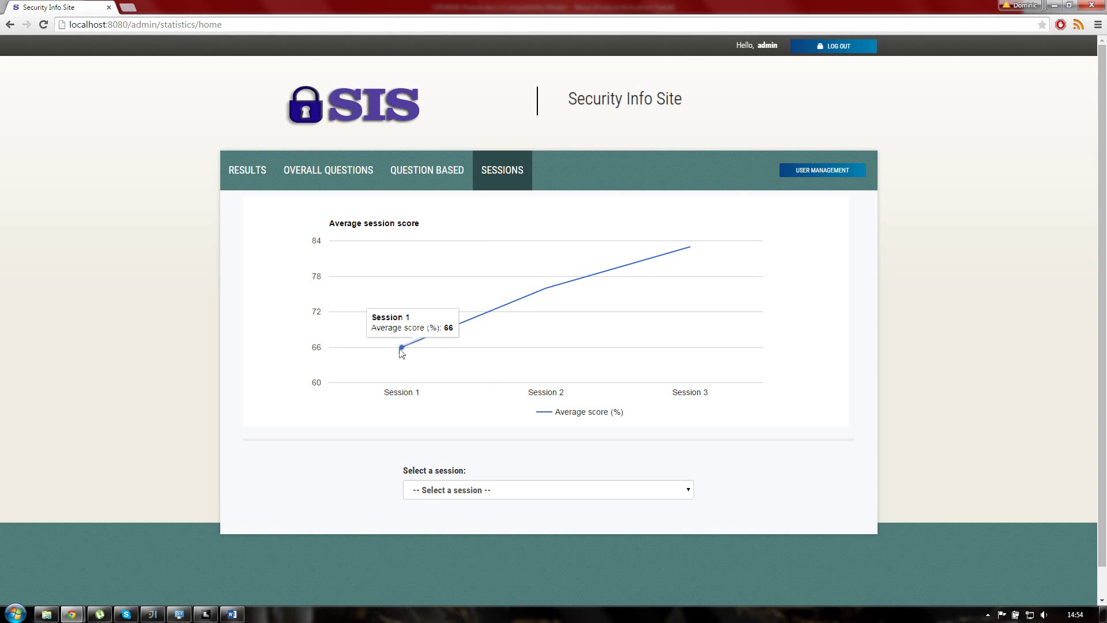
mouse_move(544, 296)
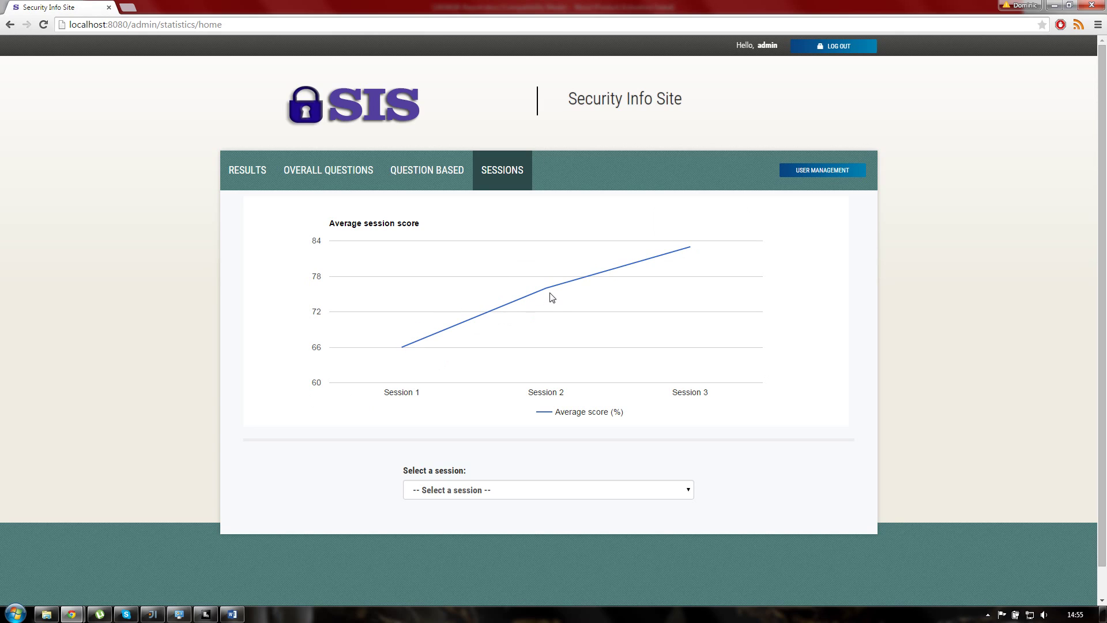
mouse_move(693, 254)
scroll(560, 377, "down", 1)
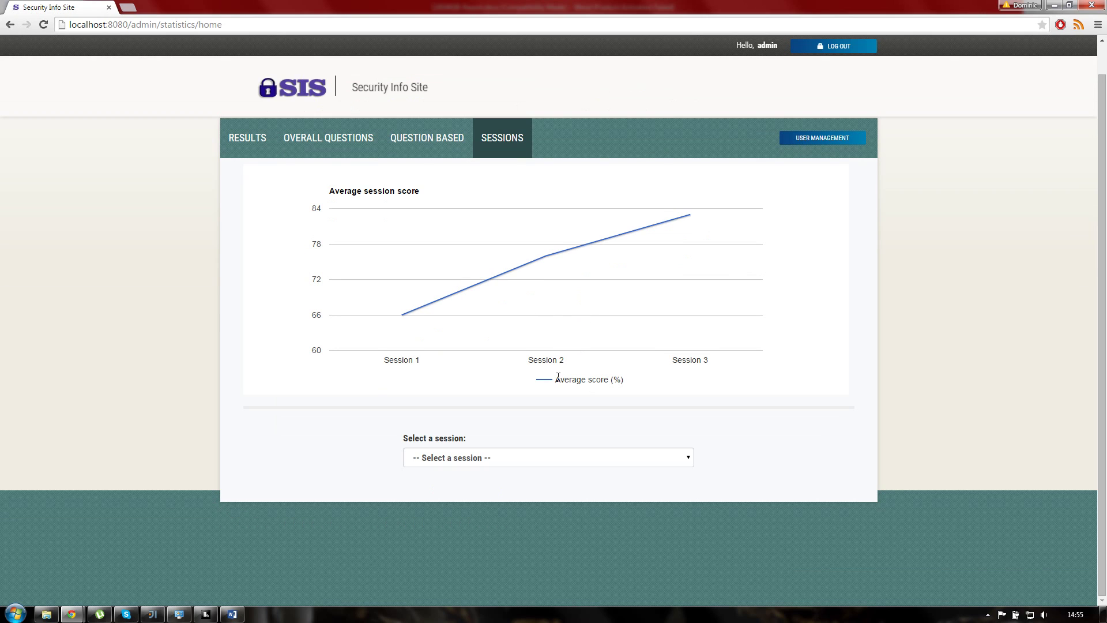
Step: Show Session 1's wrong-versus-correct Answers pie chart
left_click(482, 458)
left_click(482, 485)
scroll(389, 372, "down", 3)
scroll(398, 305, "up", 3)
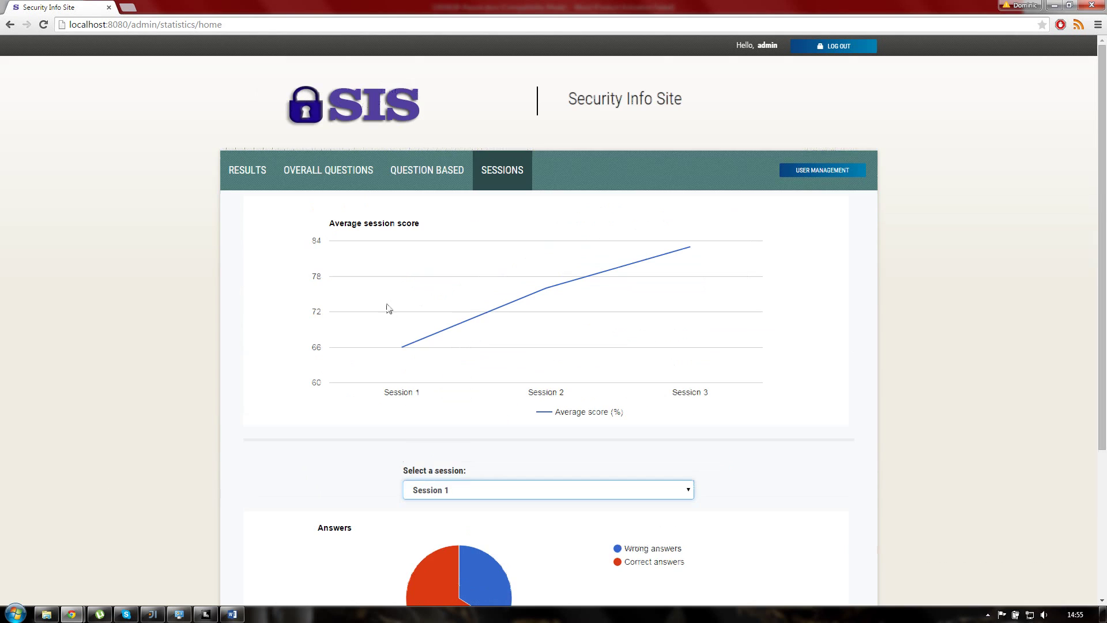
scroll(369, 326, "down", 3)
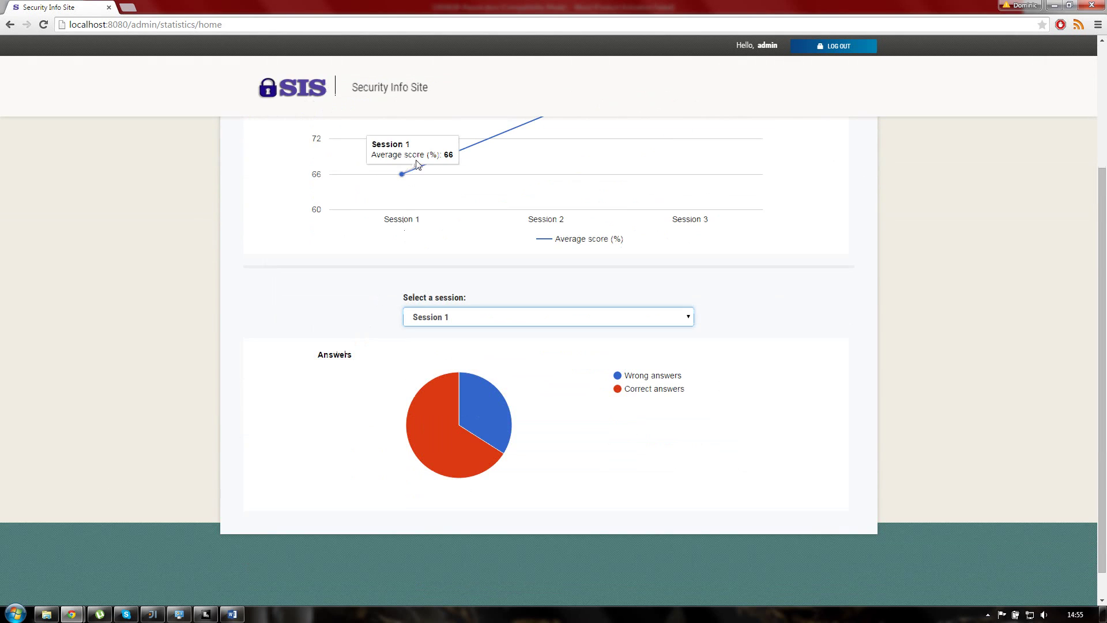
scroll(381, 196, "up", 3)
scroll(358, 322, "down", 3)
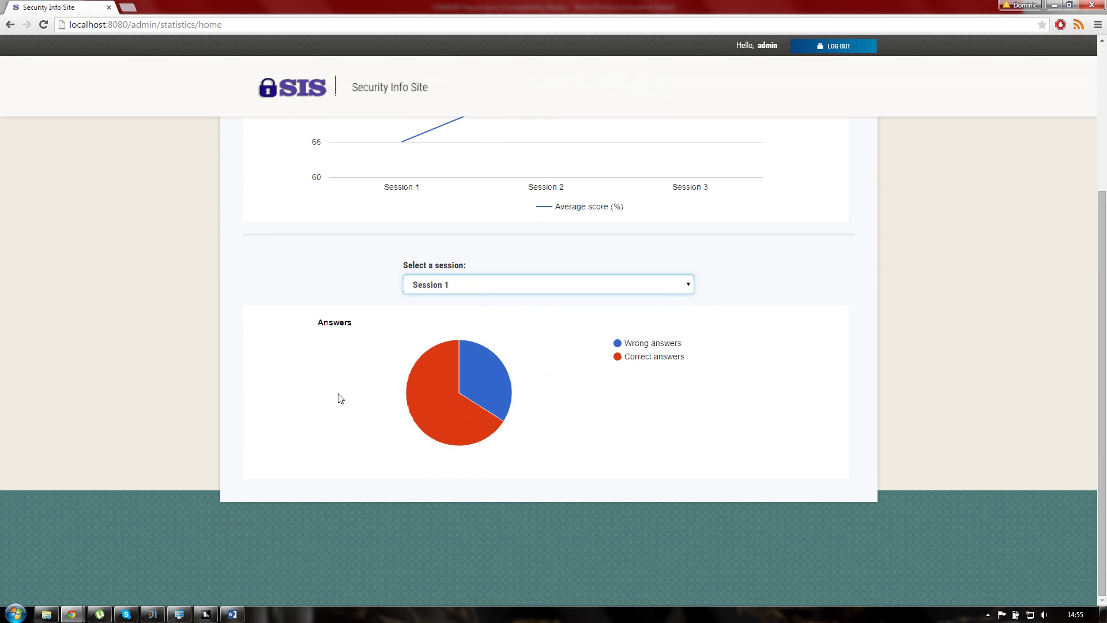
Step: Switch the Answers pie to Session 2, then Session 3, then back to Session 1
left_click(470, 288)
left_click(455, 322)
left_click(487, 286)
left_click(468, 332)
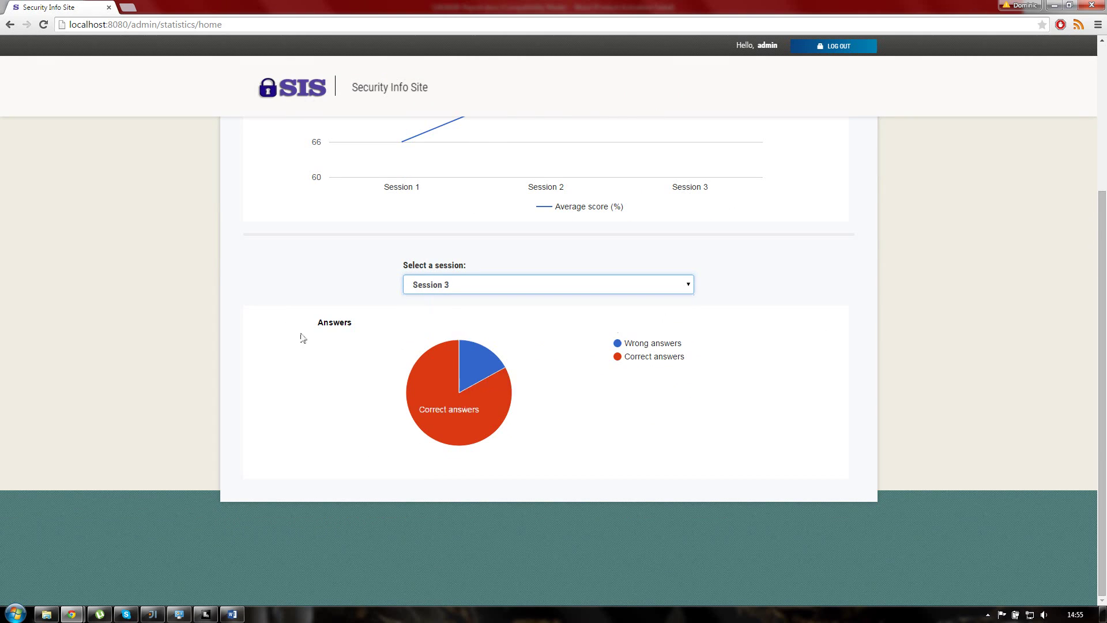
scroll(308, 307, "up", 3)
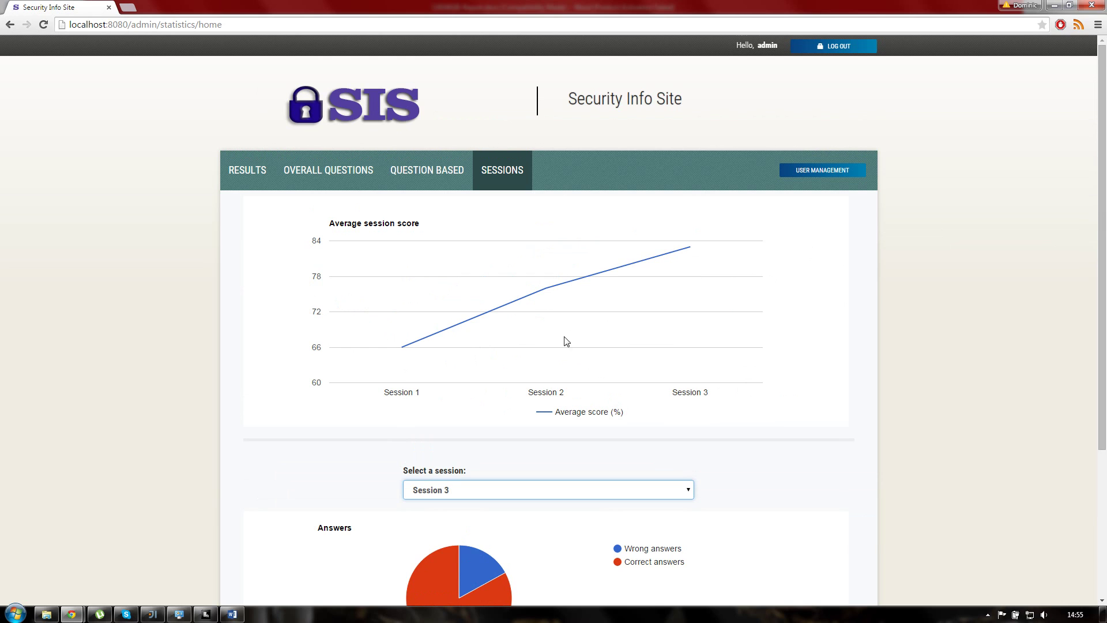
scroll(542, 348, "down", 4)
left_click(486, 285)
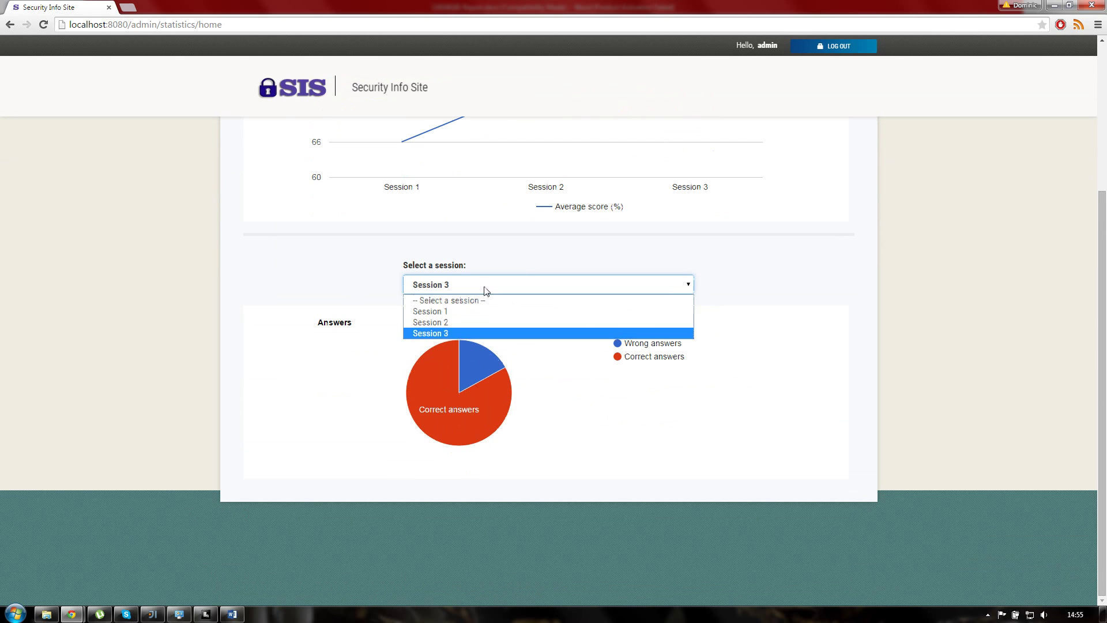
left_click(448, 312)
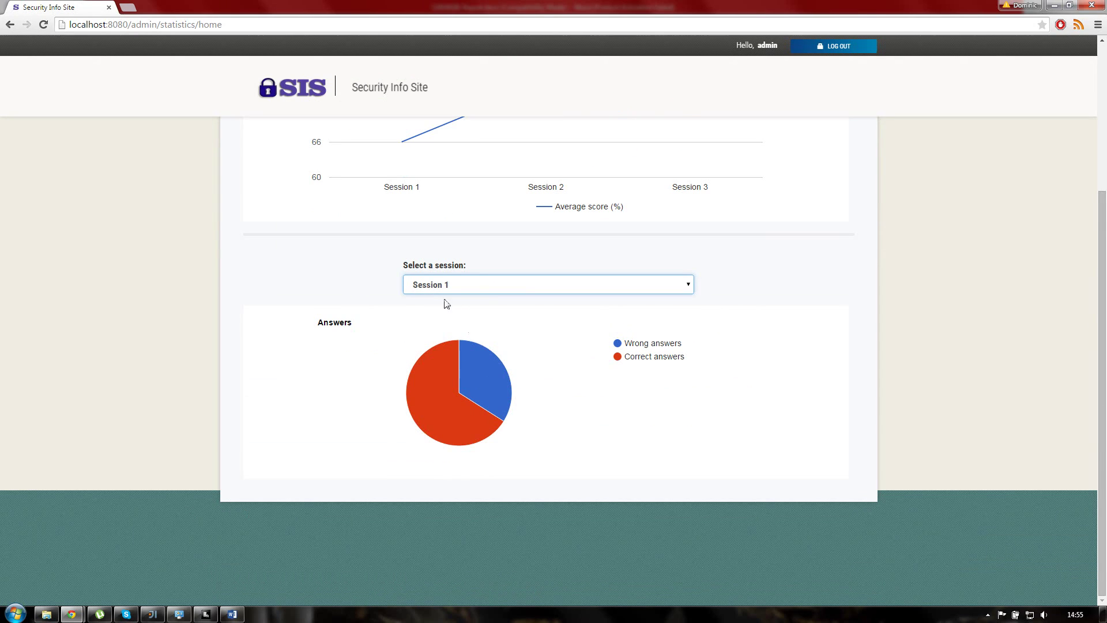
scroll(445, 306, "up", 4)
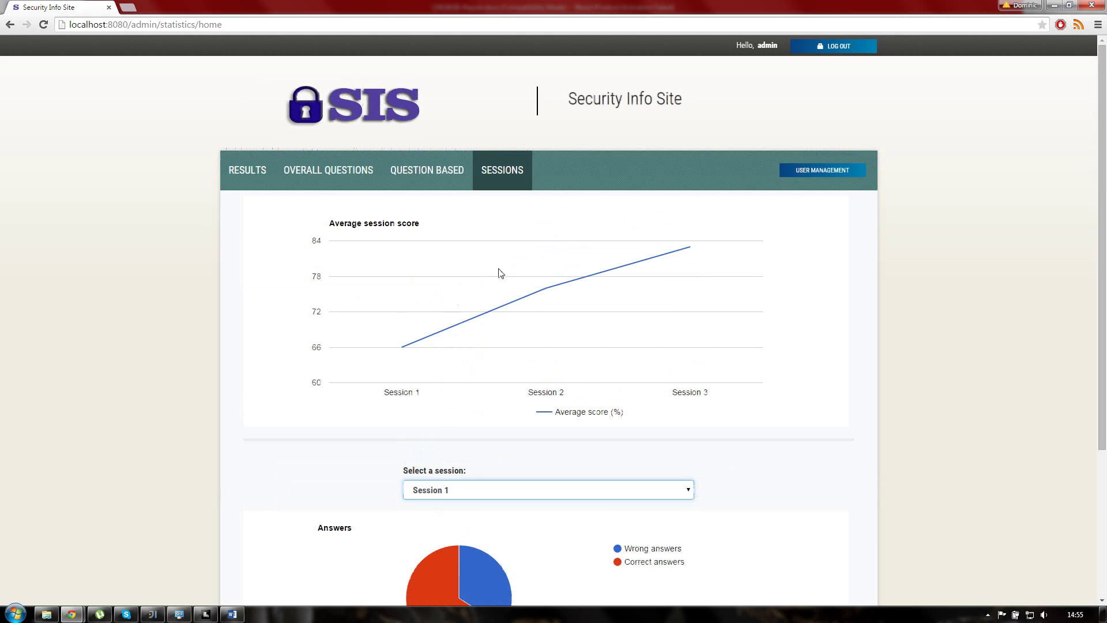
Step: Log out the admin, sign in as user10, and begin the real test
left_click(835, 51)
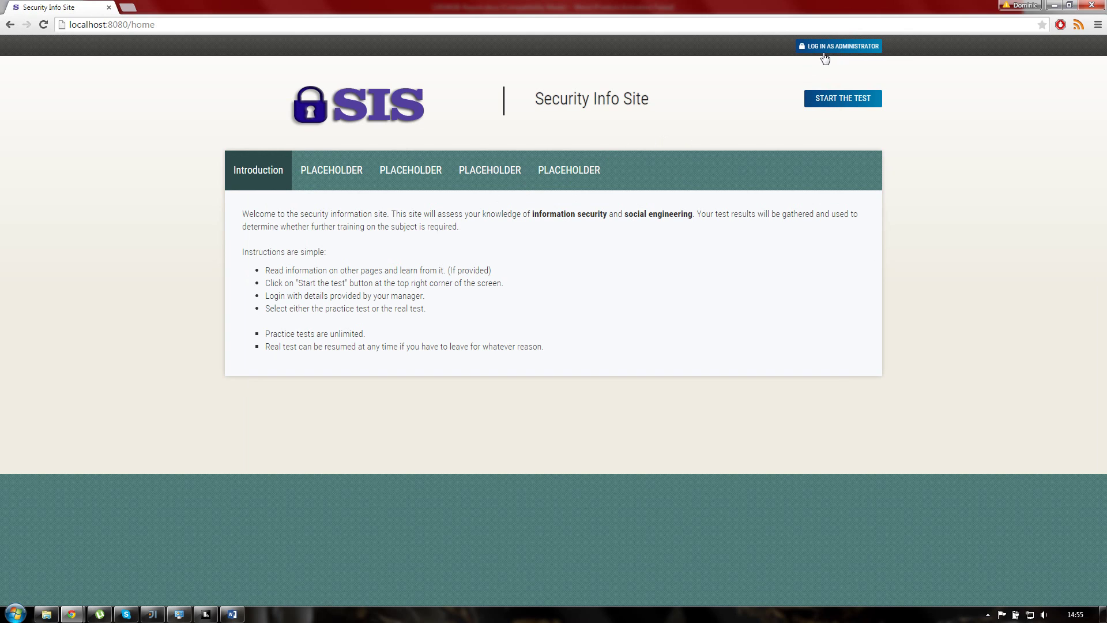
left_click(836, 106)
left_click(554, 268)
type("user10")
key("Tab")
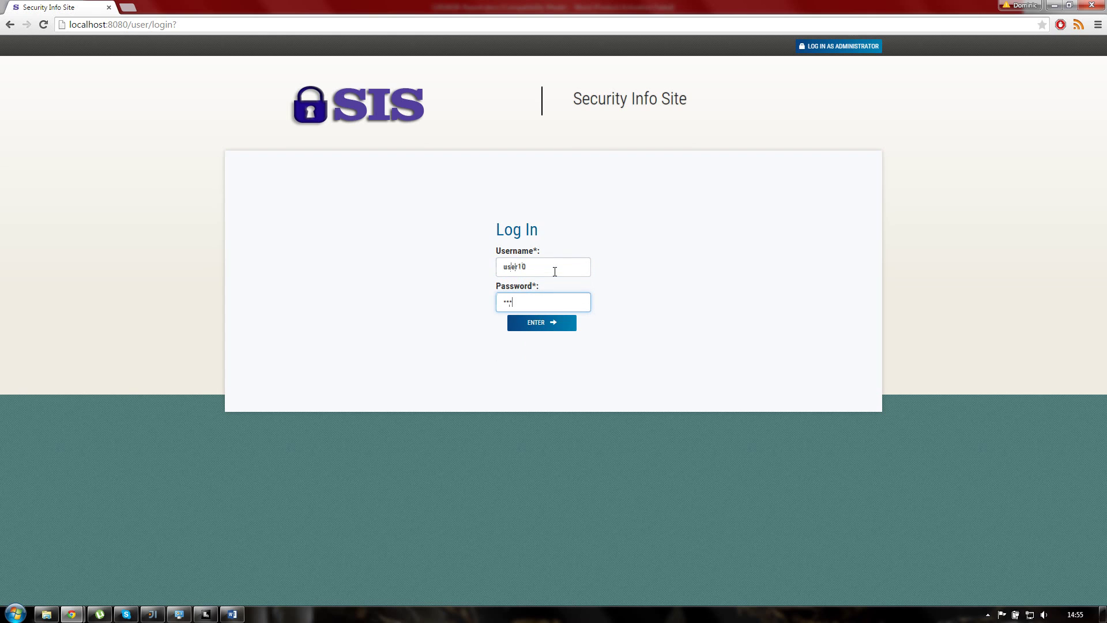
key("Return")
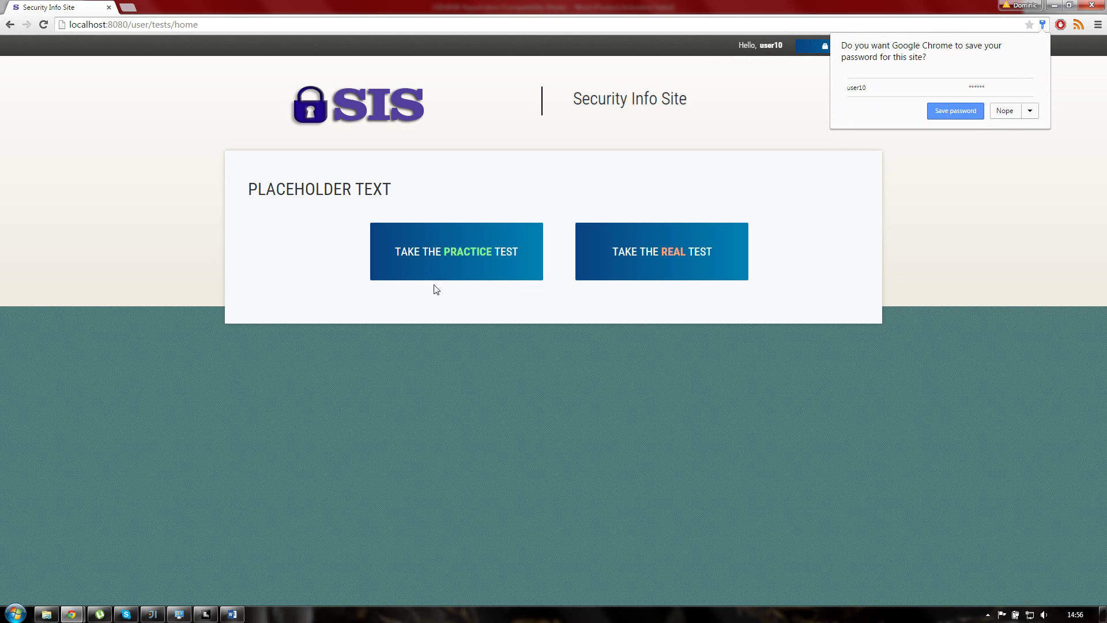
left_click(682, 269)
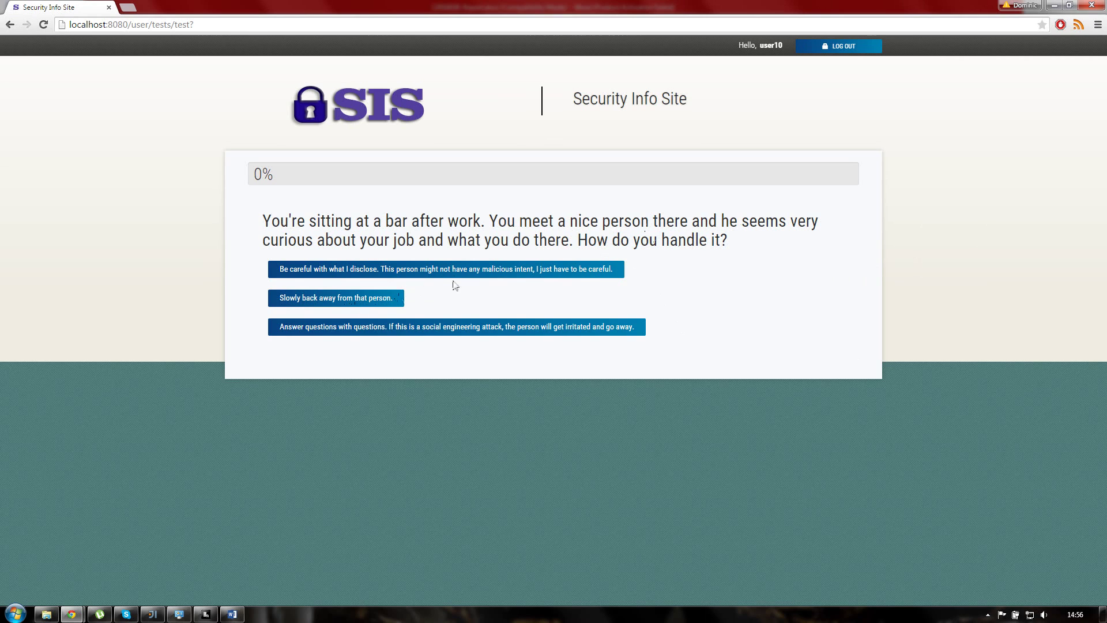
Step: Answer all five questions: careful disclosure, report targeted email, ask for ID, shred printouts, social engineering
left_click(401, 269)
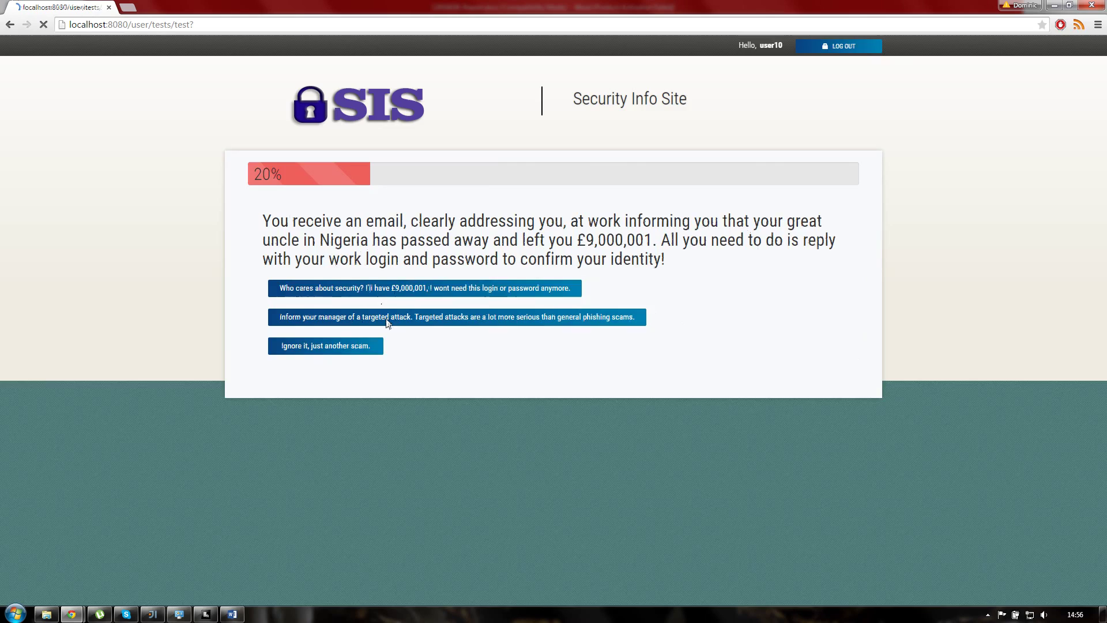
left_click(387, 319)
left_click(341, 327)
left_click(338, 271)
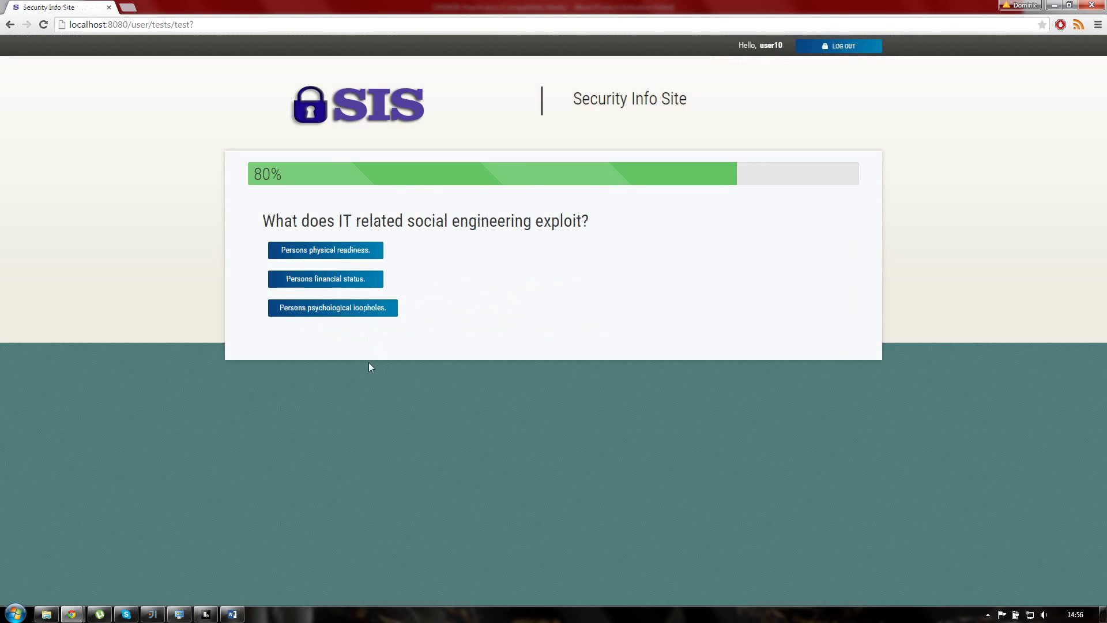
left_click(321, 280)
Step: Scroll up and down through the 4 / 5 test results page to review the answers
scroll(396, 385, "down", 5)
scroll(438, 385, "up", 5)
scroll(428, 401, "down", 5)
scroll(439, 393, "up", 5)
scroll(441, 390, "down", 5)
scroll(441, 389, "up", 5)
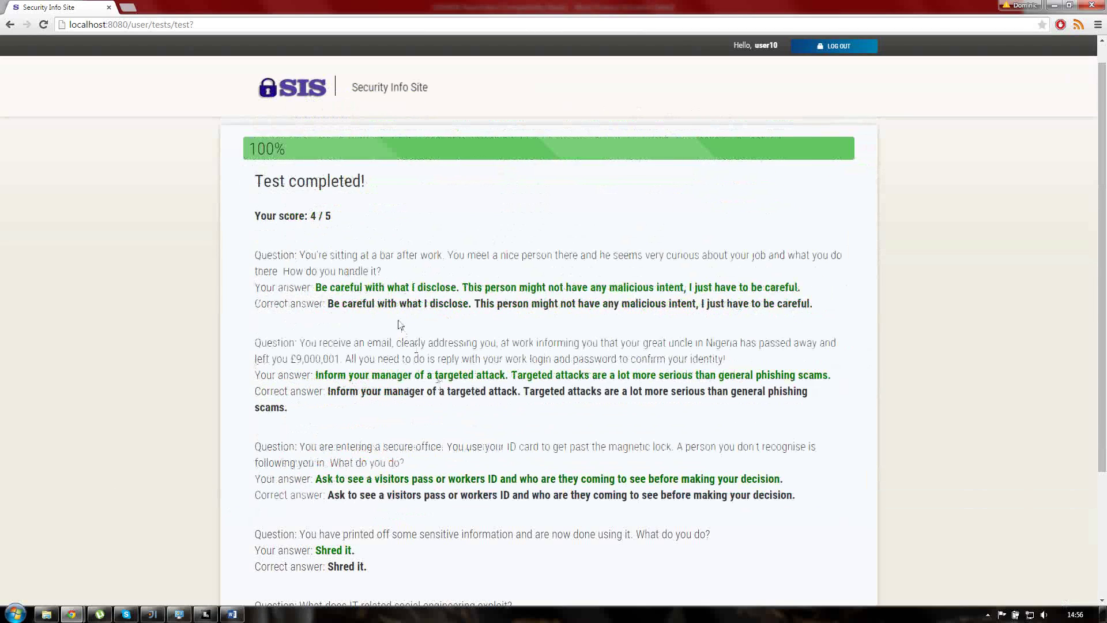
scroll(436, 299, "down", 5)
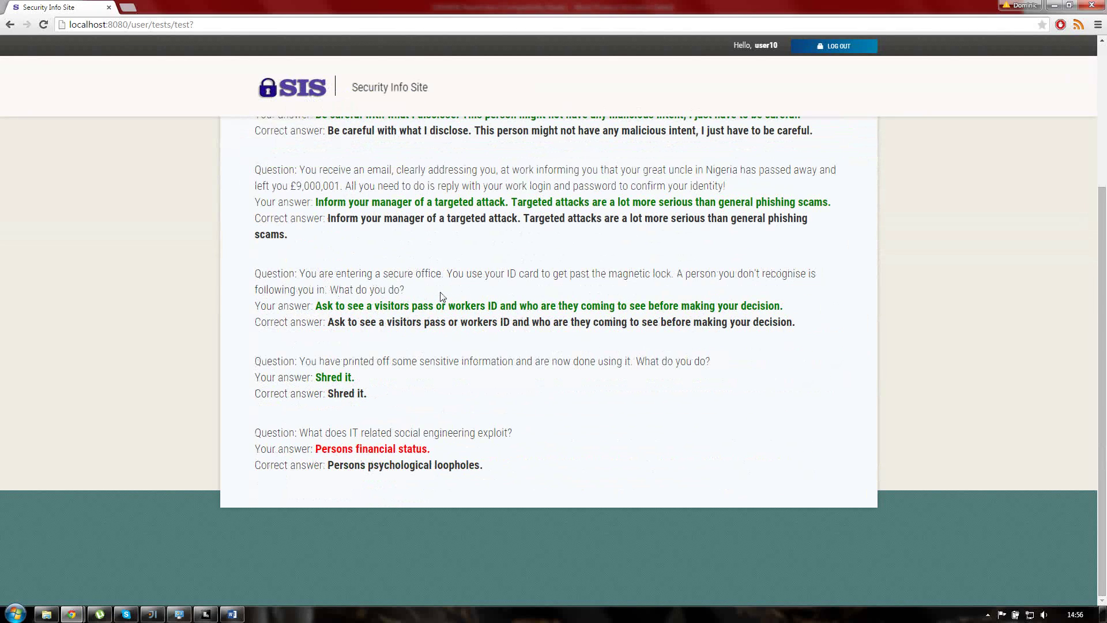
scroll(442, 296, "up", 5)
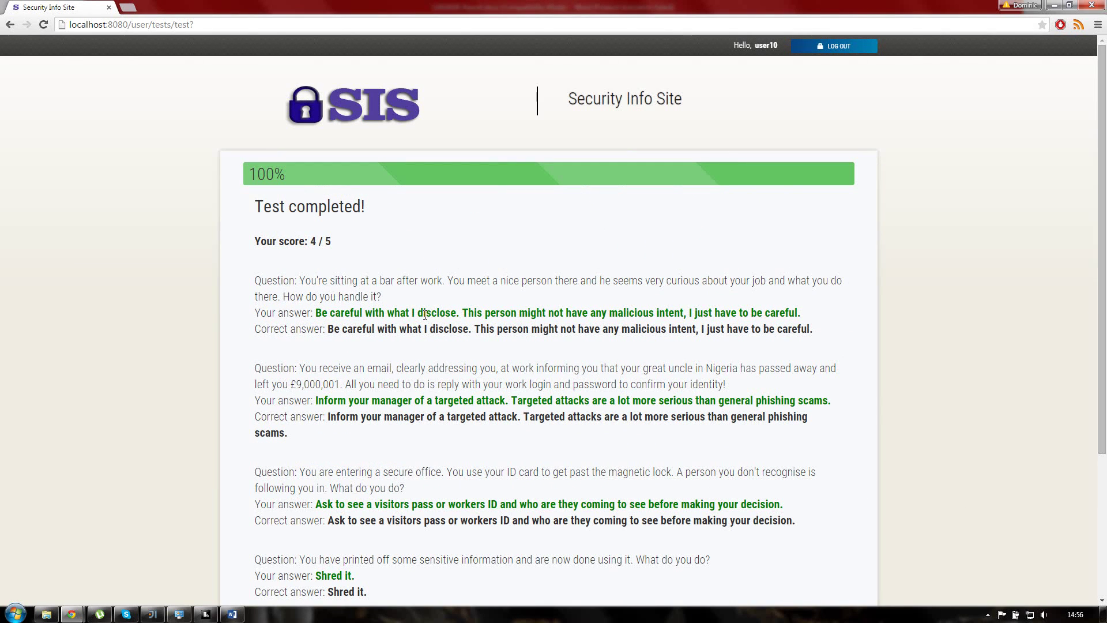
Step: Log the test-taker out to the home page's testing introduction, then show the hidden tray icons
scroll(438, 300, "down", 3)
scroll(578, 269, "up", 3)
left_click(825, 46)
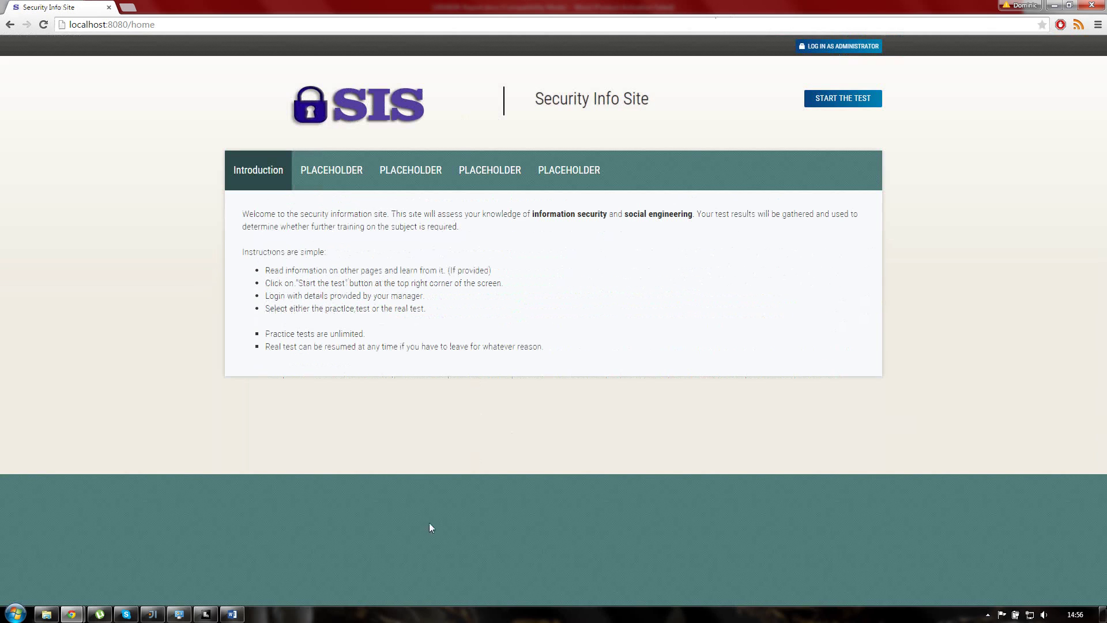
left_click(987, 614)
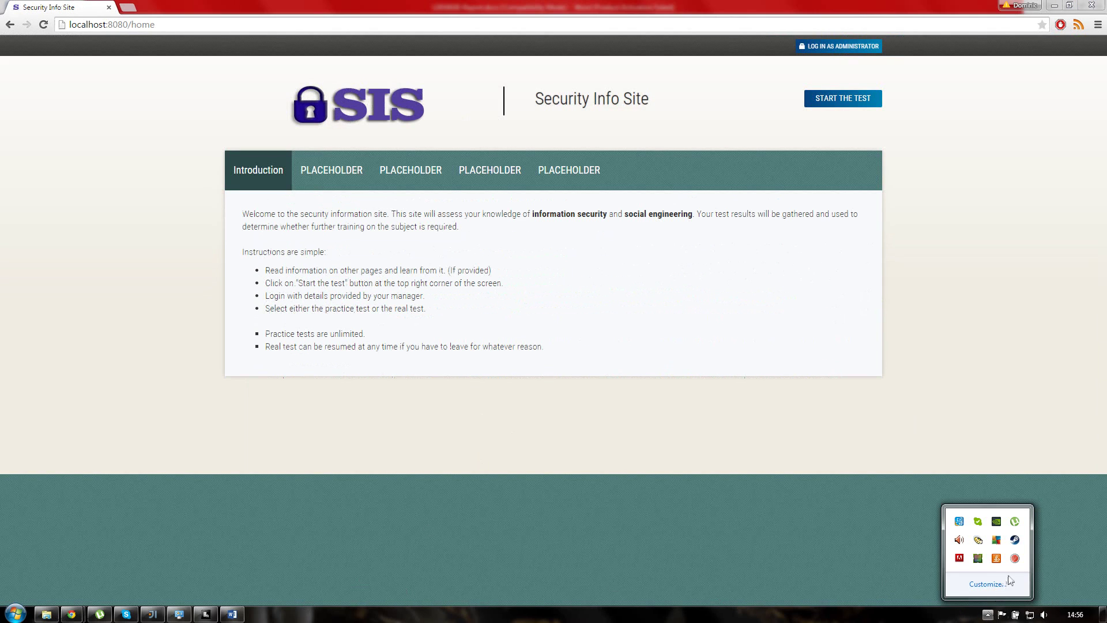